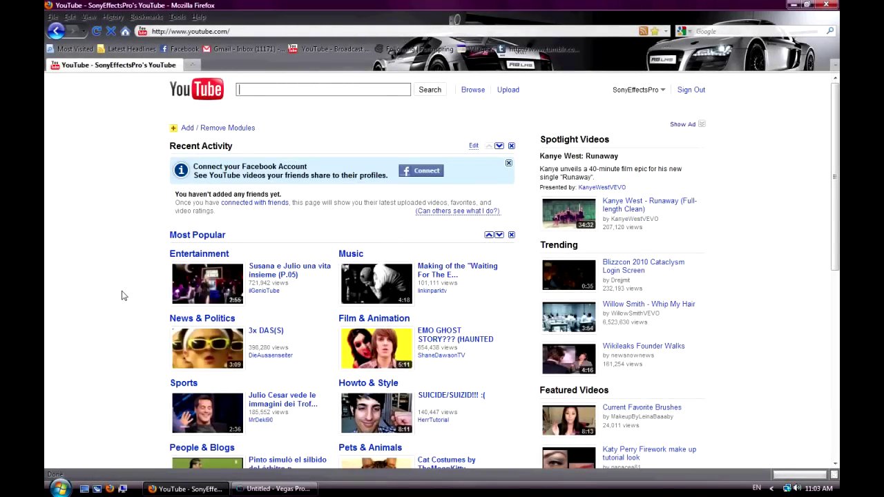
- Play the Jumper Effect video from the desktop, skip ahead through it, and close the player
left_click(185, 488)
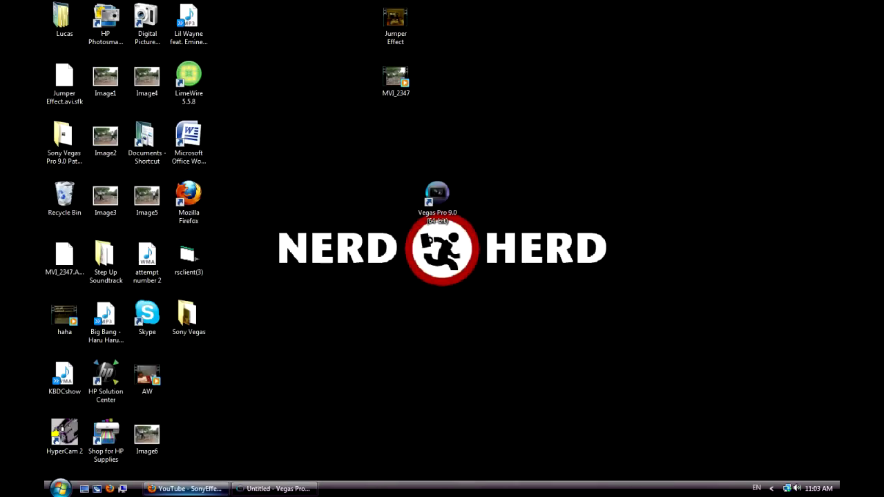
double_click(411, 6)
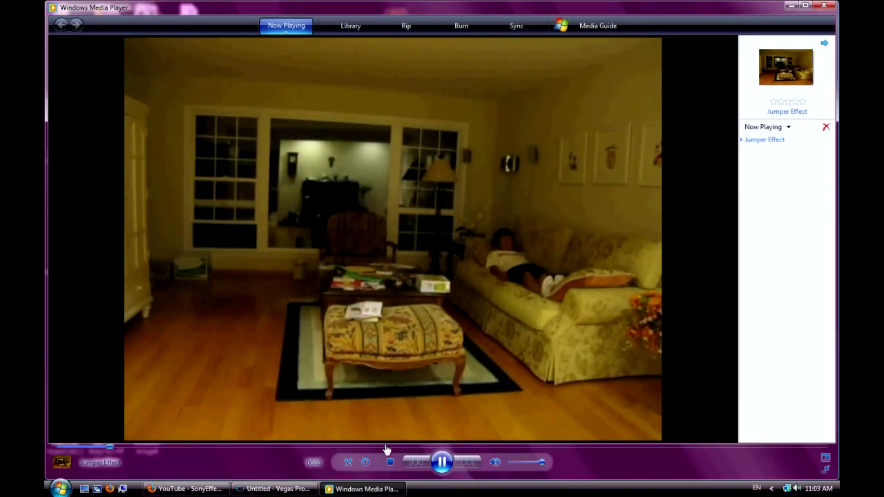
left_click_drag(386, 450, 519, 449)
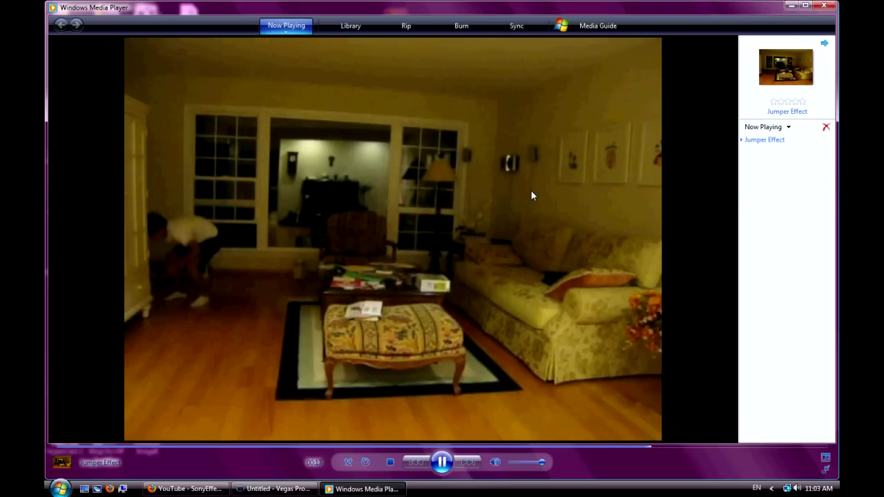
left_click(824, 5)
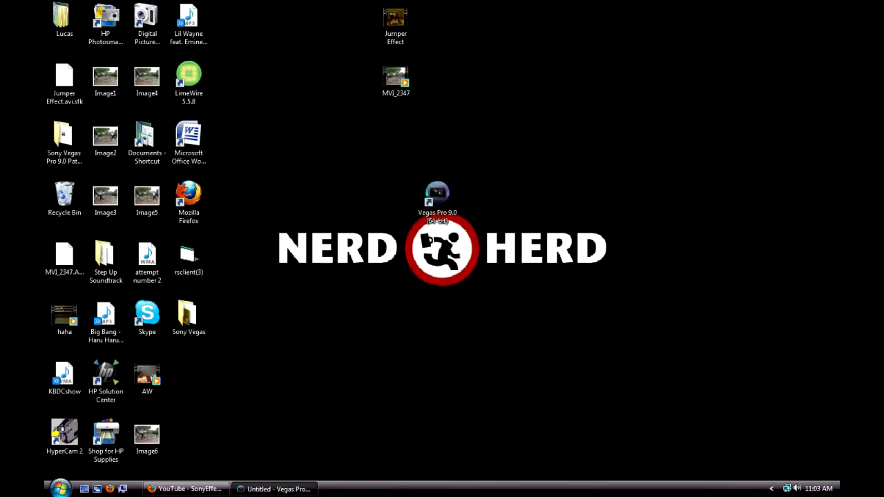
- Switch to Vegas Pro and add the MVI_2347 video from the desktop at the very start of the timeline
left_click(261, 489)
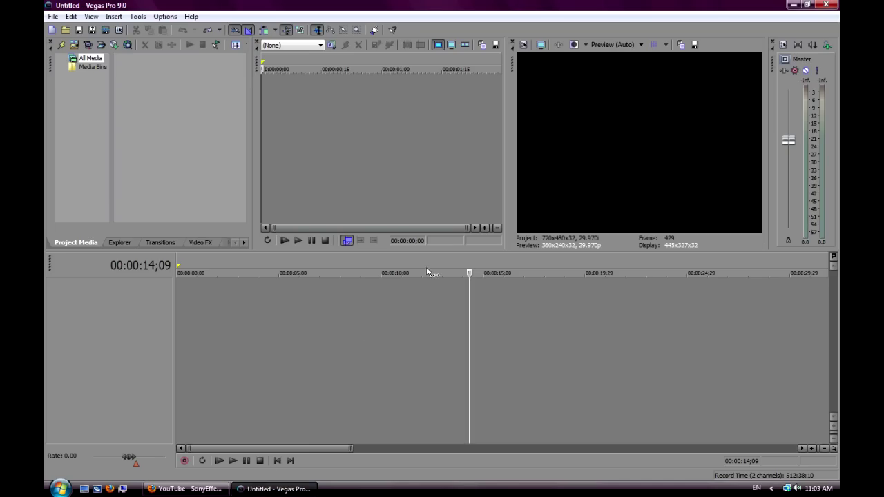
left_click_drag(469, 272, 323, 272)
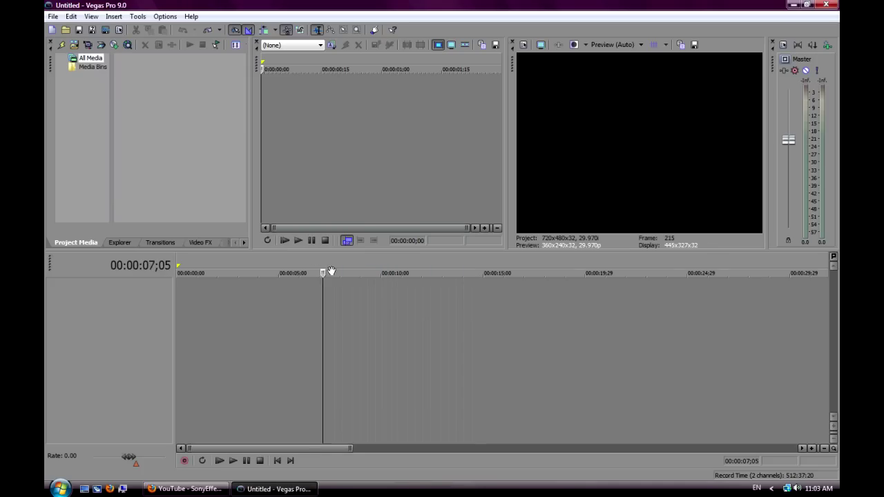
left_click(276, 460)
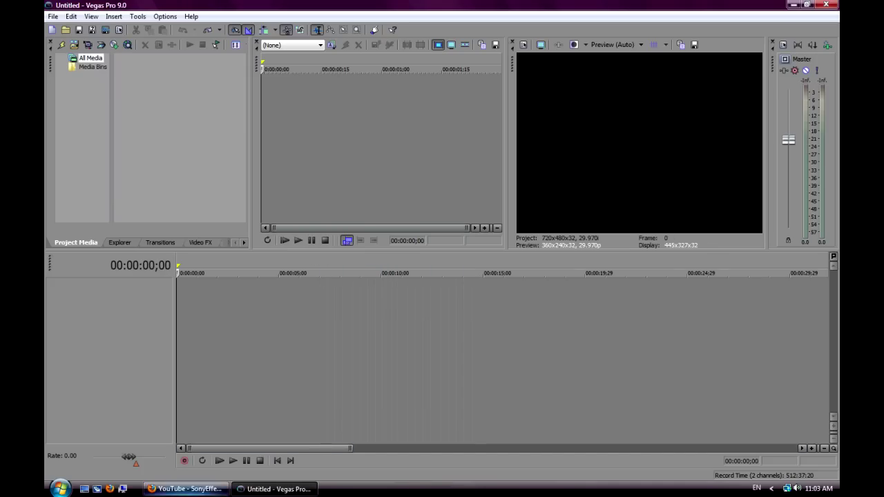
left_click(294, 489)
left_click_drag(396, 77, 178, 278)
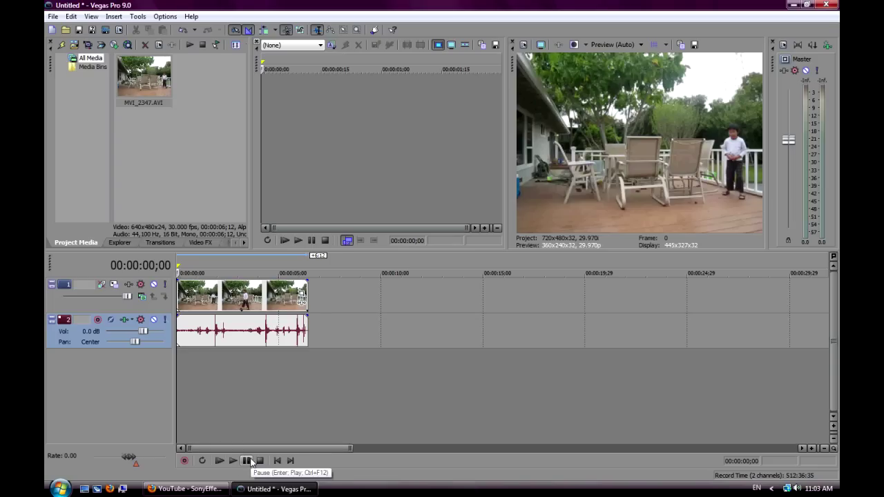
- Play through the imported clip, return the playhead to the start, and delete the audio track
left_click(250, 460)
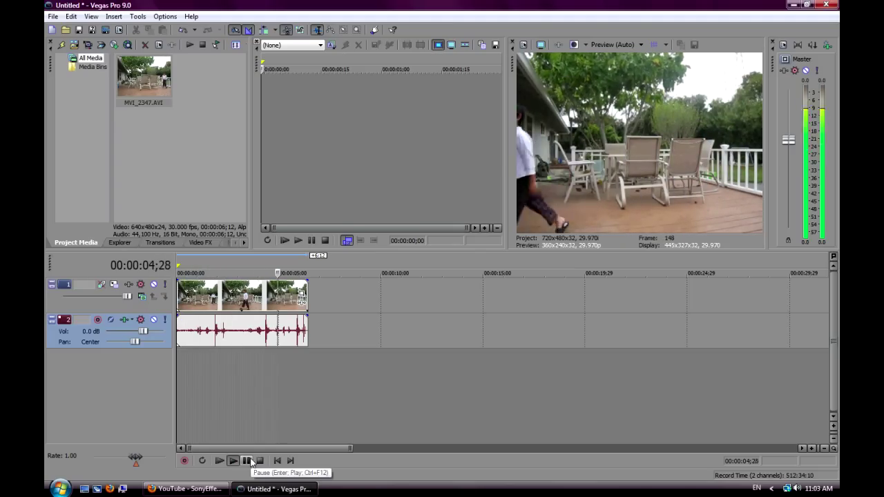
left_click(247, 461)
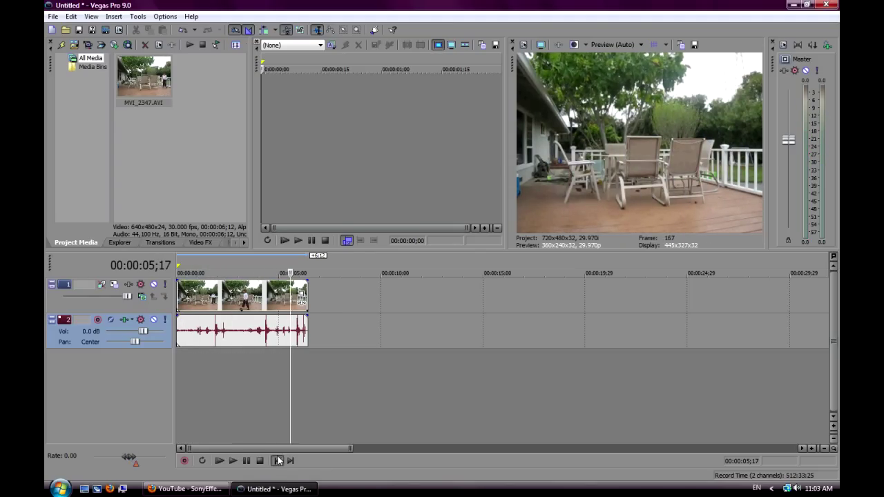
left_click(277, 460)
right_click(56, 332)
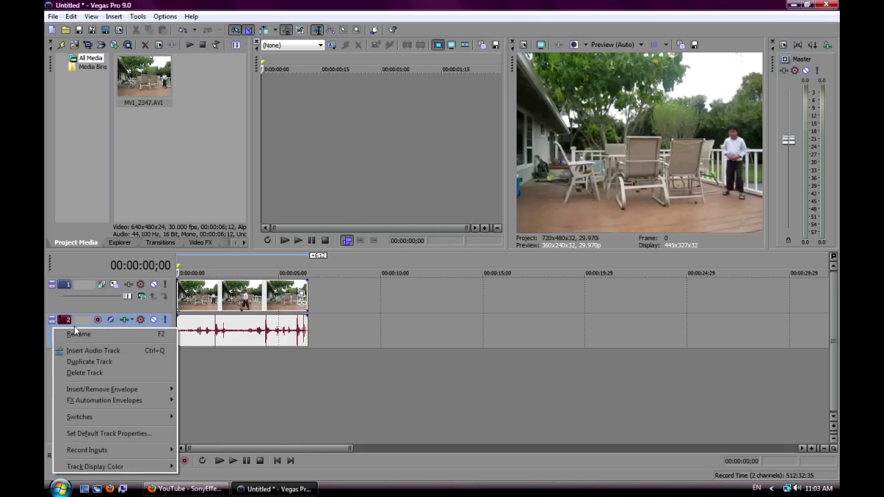
left_click(89, 373)
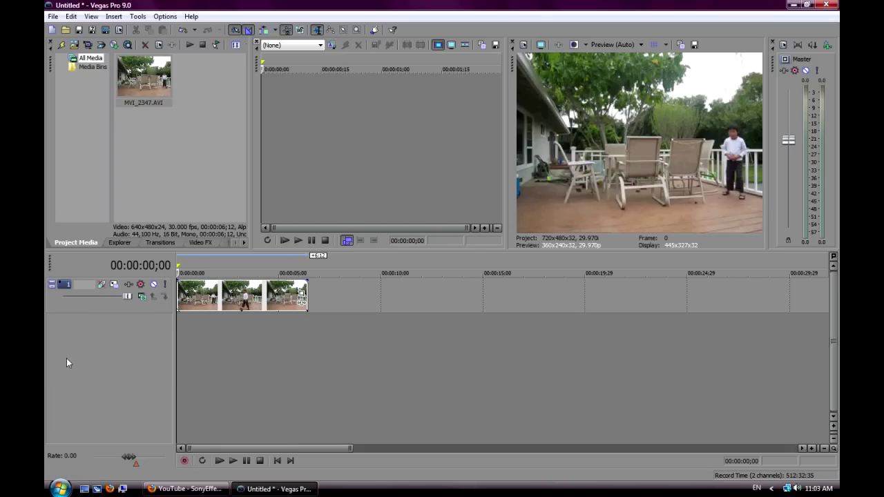
- Play the clip to the first mid-air jump at 00:00:01;20 and split it there
left_click(248, 462)
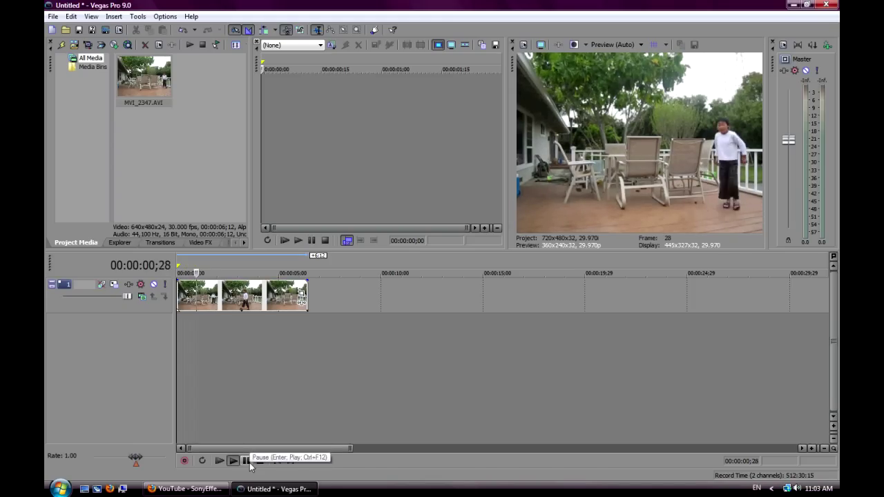
left_click(250, 463)
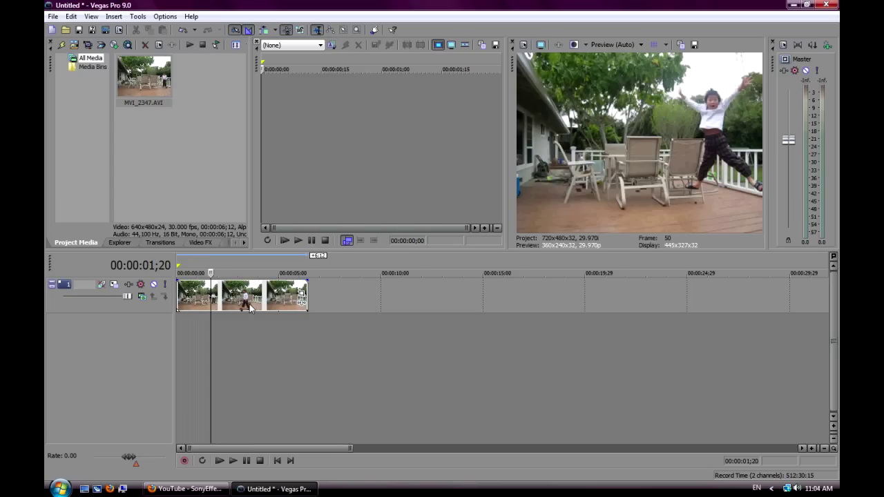
key("s")
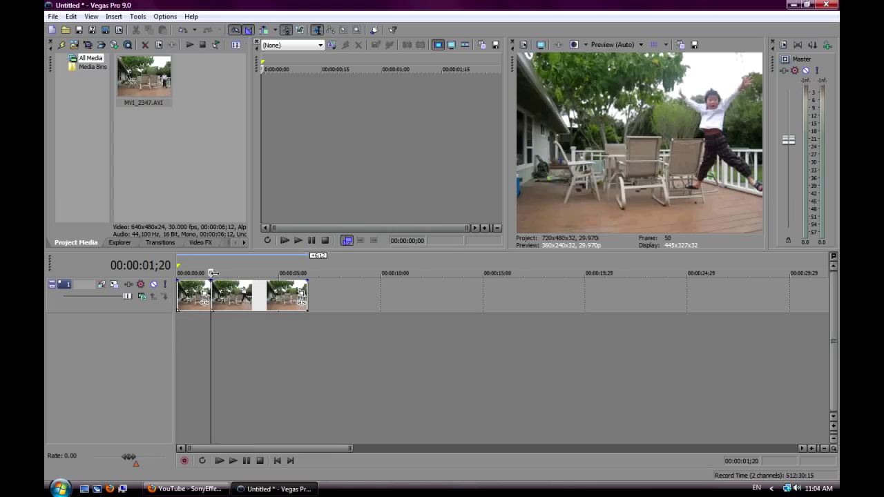
- Find the second mid-air jump at 00:00:04;05 and split the clip there
key("space")
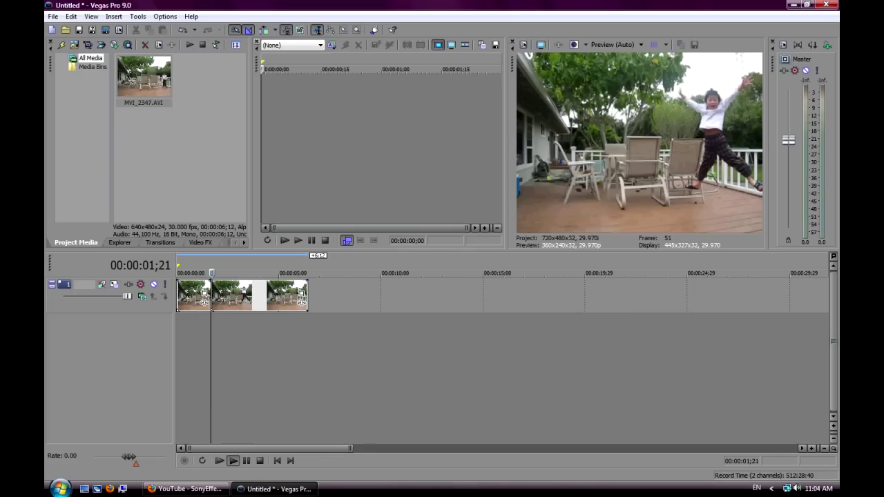
key("j")
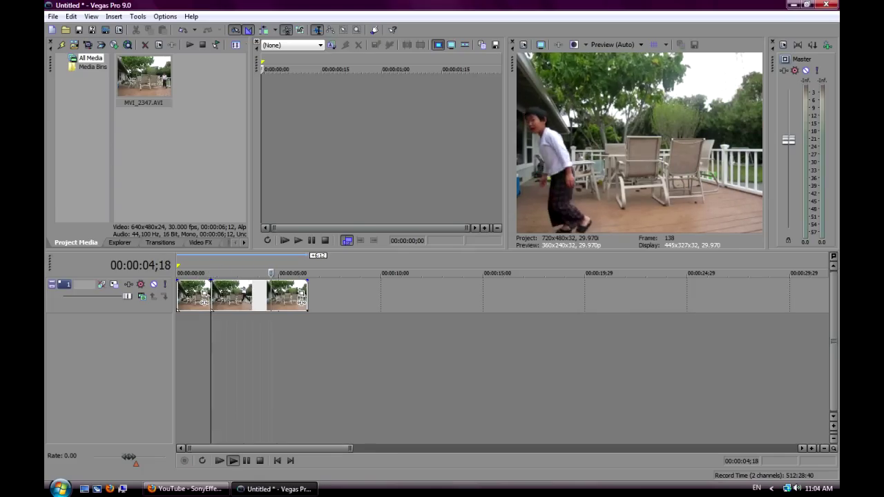
left_click_drag(259, 273, 261, 273)
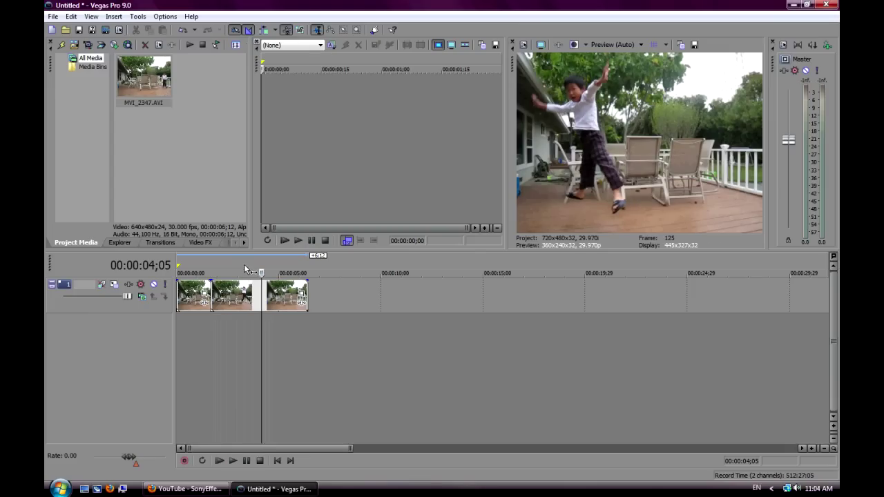
left_click_drag(266, 297, 262, 297)
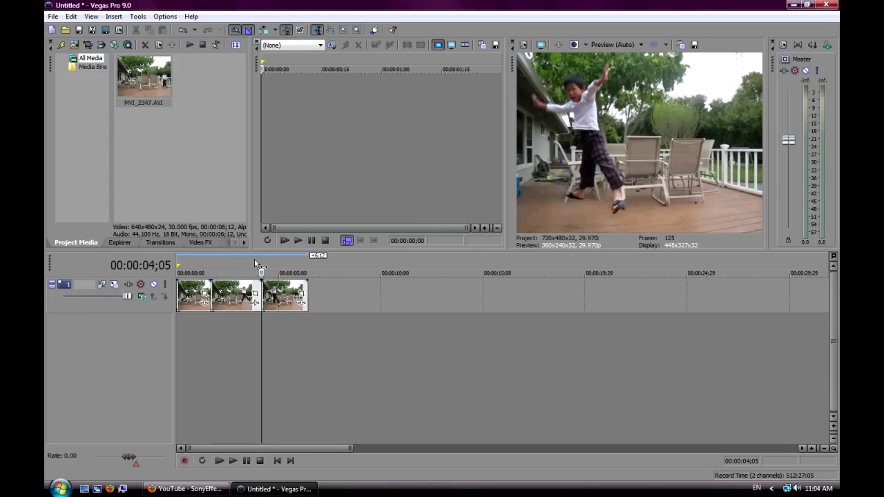
- Review the walking footage between the two jumps and delete that middle segment
key("j")
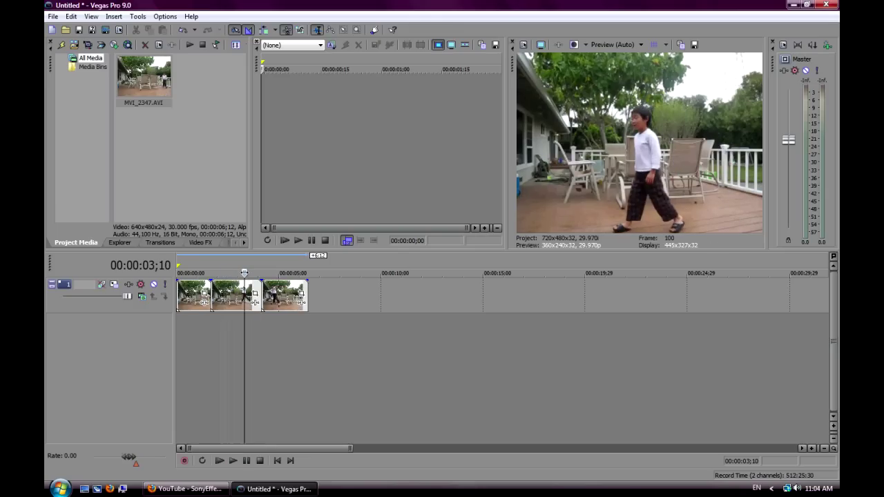
left_click(229, 287)
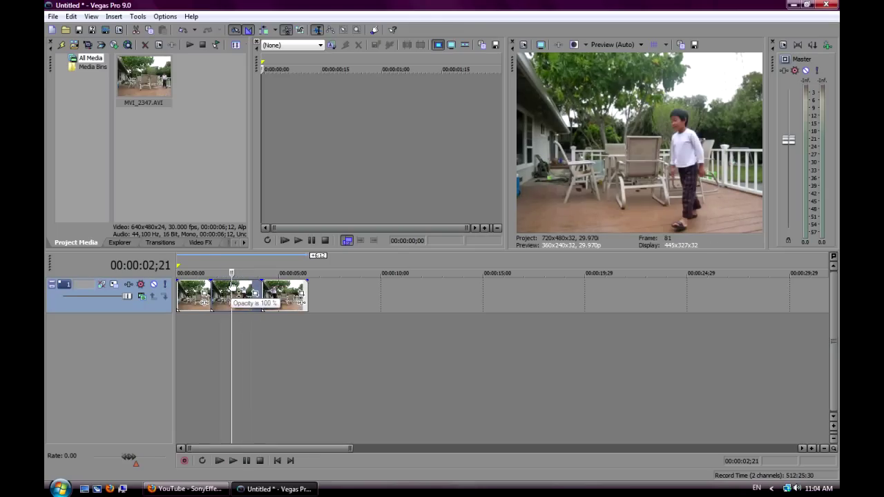
key("Delete")
- Insert a new video track and move the second jump clip up onto it
right_click(286, 368)
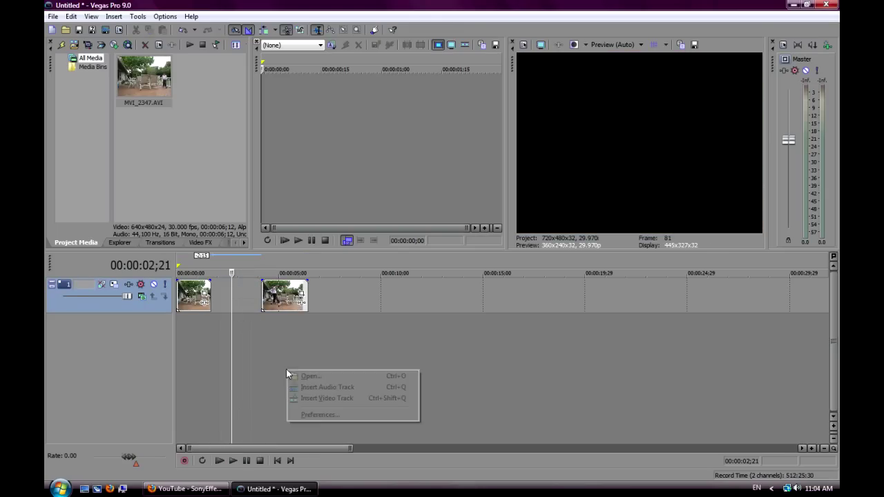
left_click(341, 400)
left_click_drag(271, 334, 242, 304)
left_click(363, 380)
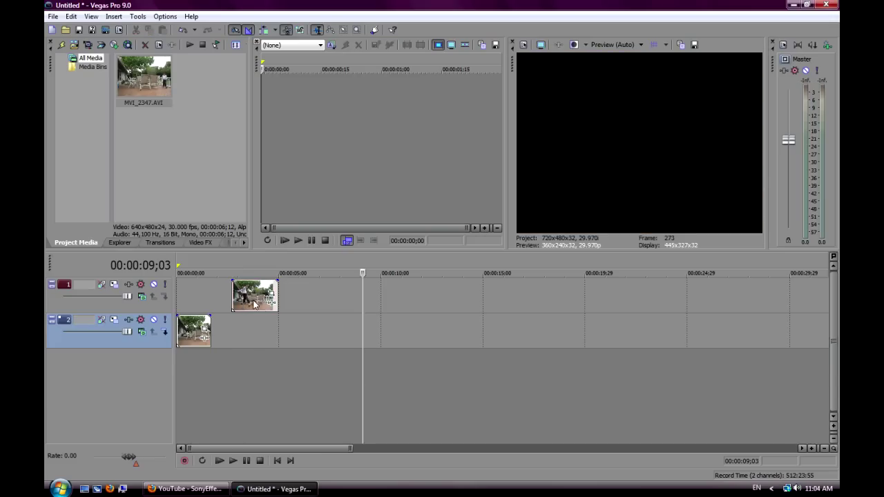
- Play the second jump clip to the empty deck at 00:00:04;11 and save that frame to the desktop as Image7 in JPEG format
left_click(254, 304)
left_click(232, 460)
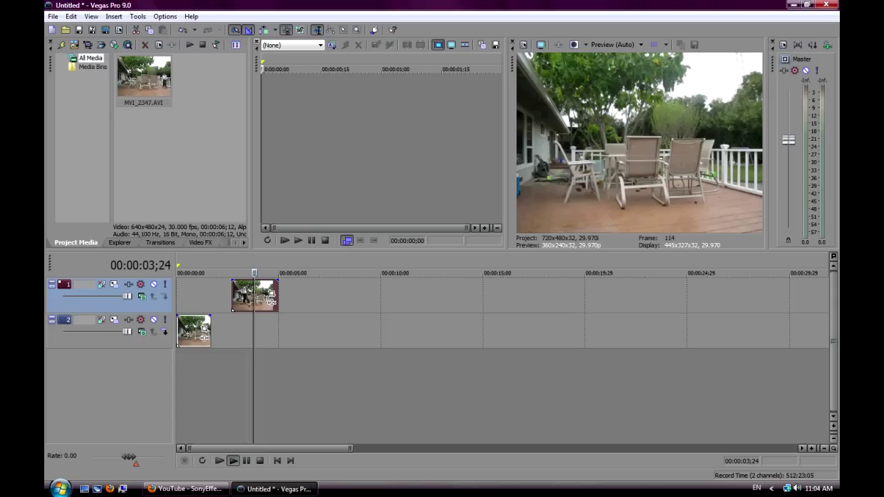
key("Return")
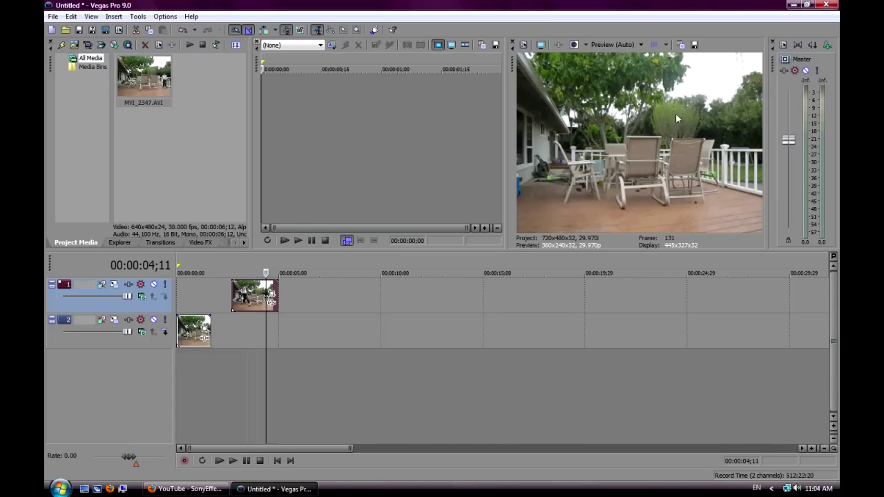
left_click(695, 45)
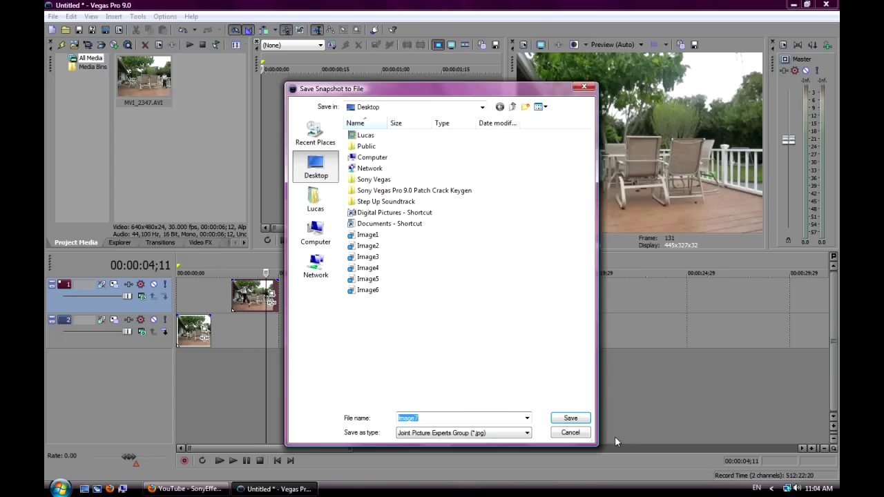
left_click(562, 419)
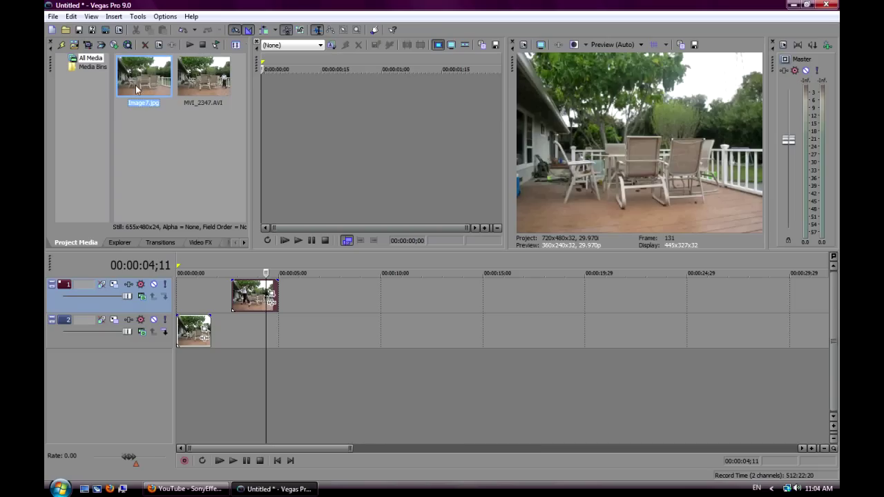
- Place Image7.jpg on a new track below both clips, trim it to about 2.5 seconds, and position it under the gap
left_click_drag(184, 249, 199, 366)
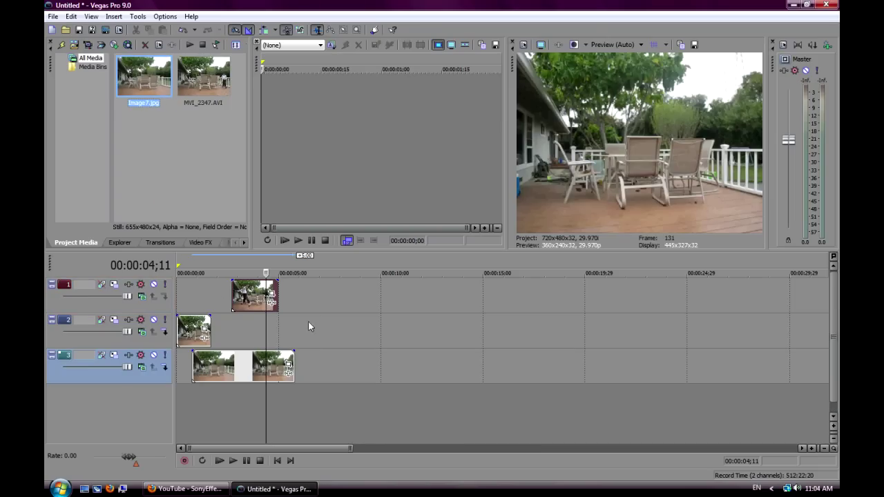
left_click(236, 315)
scroll(462, 406, "up", 5)
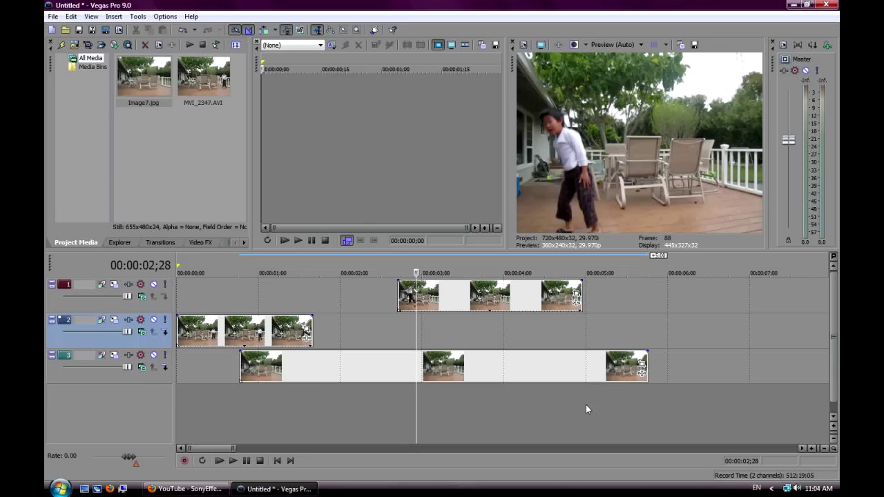
left_click_drag(644, 361, 449, 363)
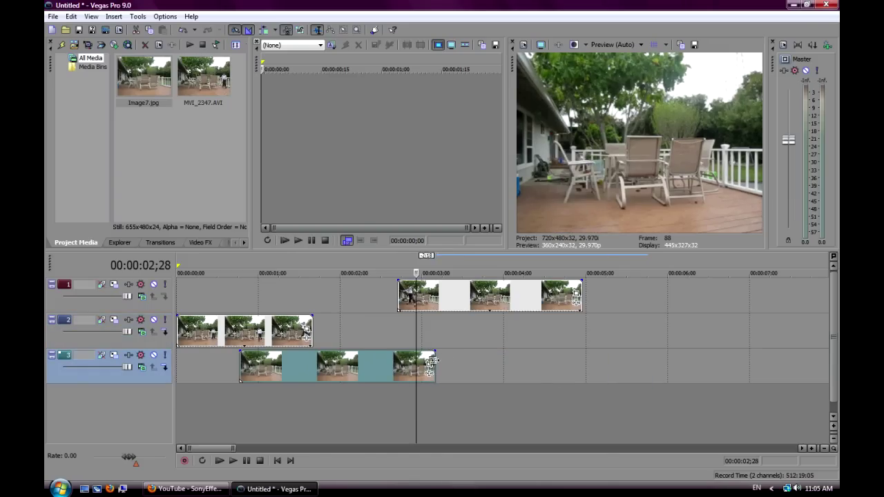
left_click_drag(345, 364, 378, 365)
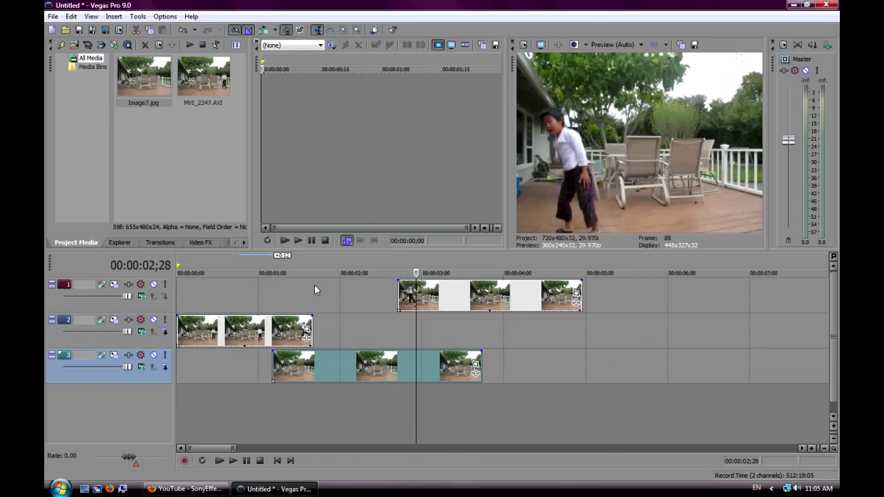
- Reposition the still to start at about 00:00:01;01 and move the second jump clip to start at 00:00:02;01
left_click(265, 270)
left_click_drag(280, 272, 305, 273)
left_click(344, 286)
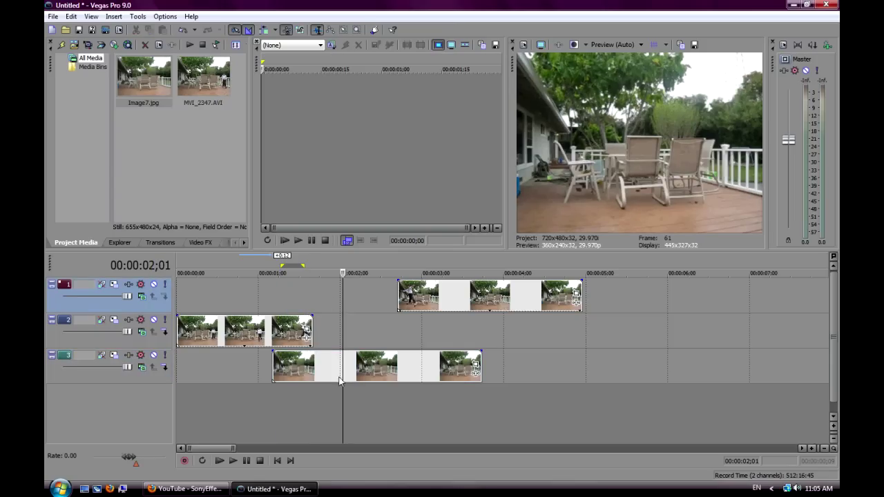
left_click_drag(391, 370, 559, 370)
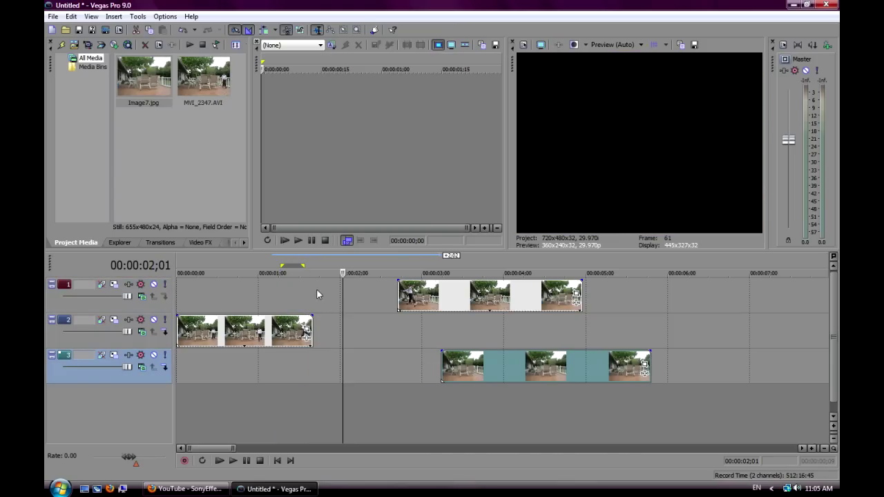
left_click_drag(506, 368, 326, 368)
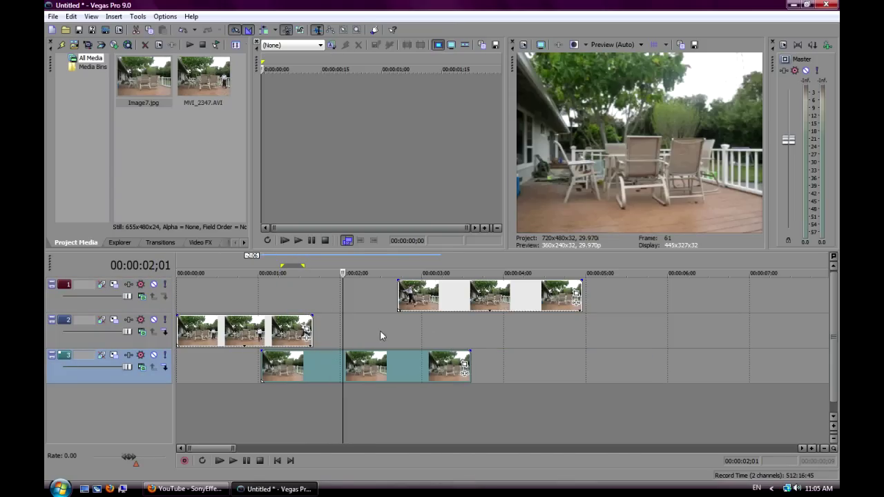
left_click_drag(437, 299, 385, 298)
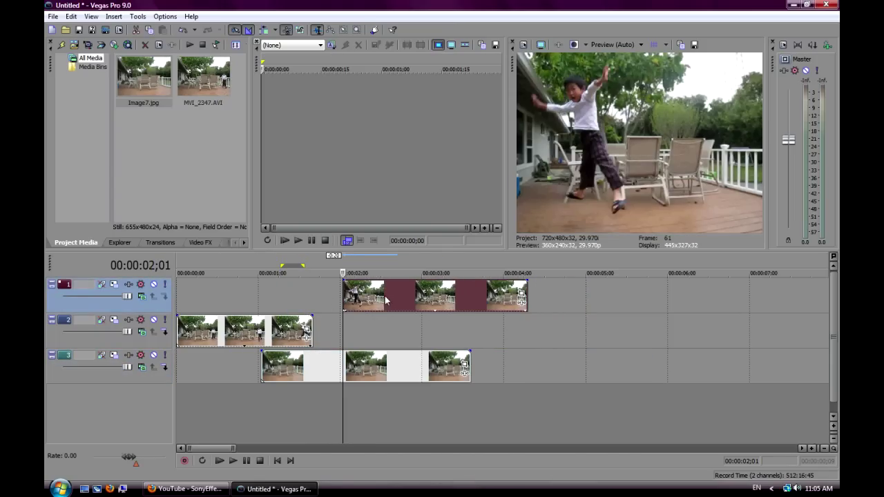
- Save the last frame of the first jump clip, at 00:00:01;19, to the desktop as Image8 in JPEG format
left_click(312, 321)
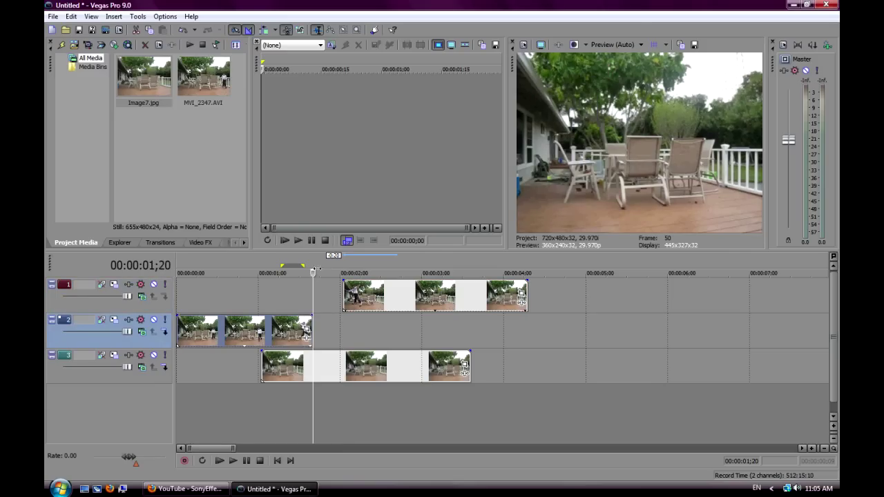
key("space")
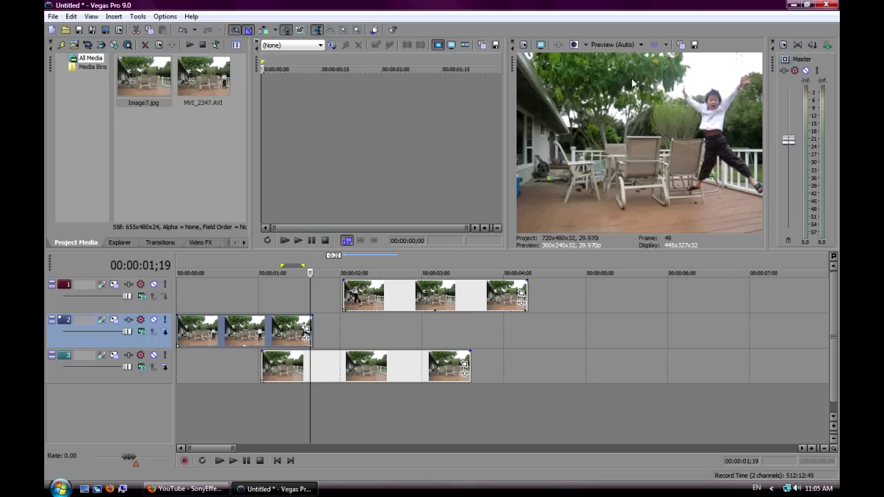
scroll(352, 321, "up", 2)
key("space")
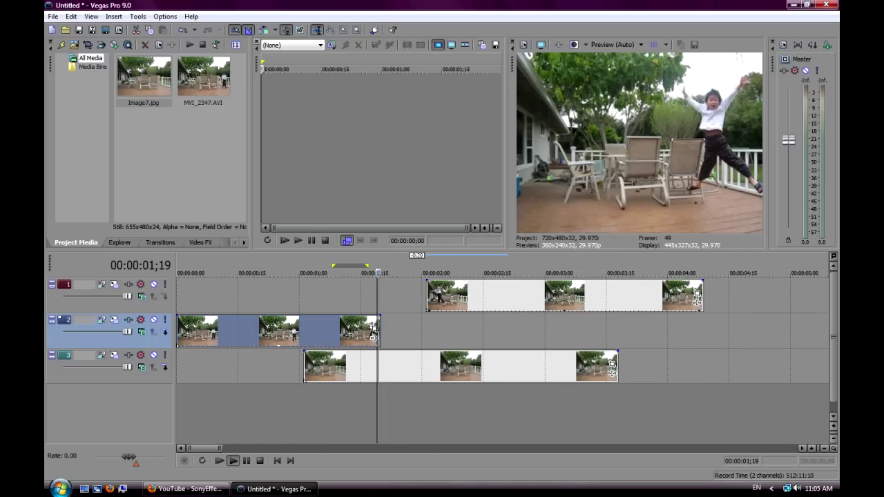
left_click(694, 44)
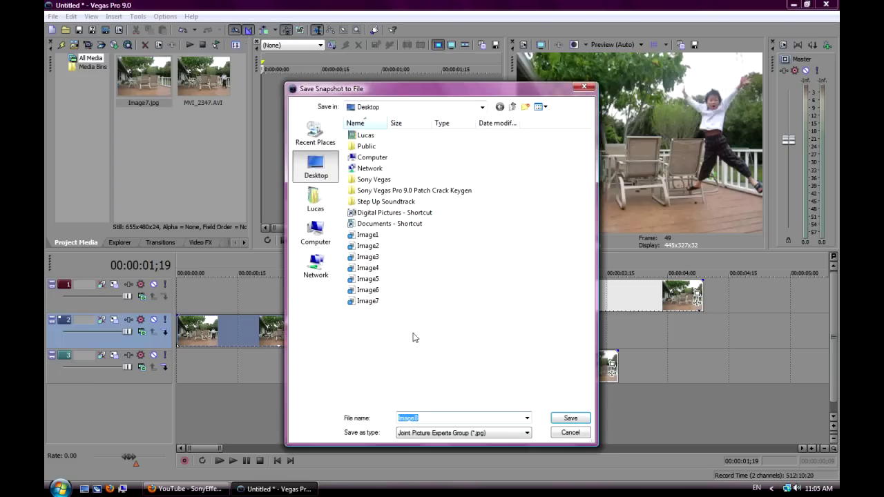
left_click(588, 418)
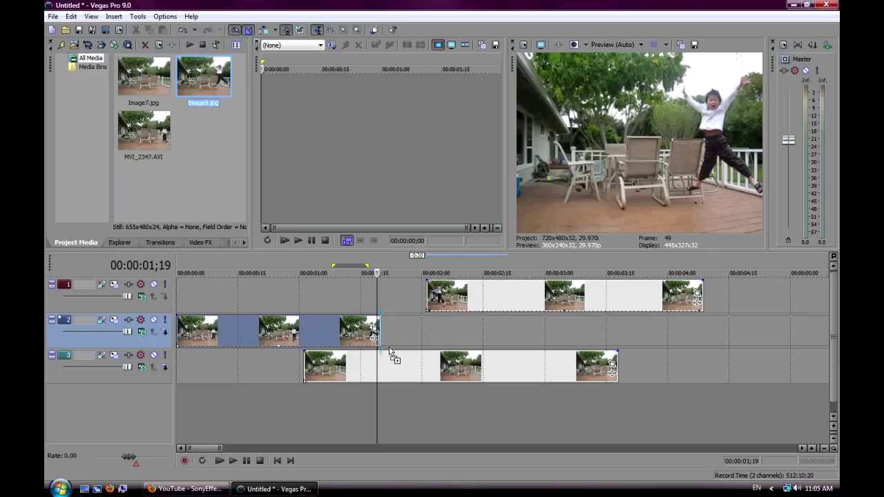
- Place Image8.jpg directly after the first jump clip on track 2 and trim it to about 15 frames
key("Return")
left_click(608, 432)
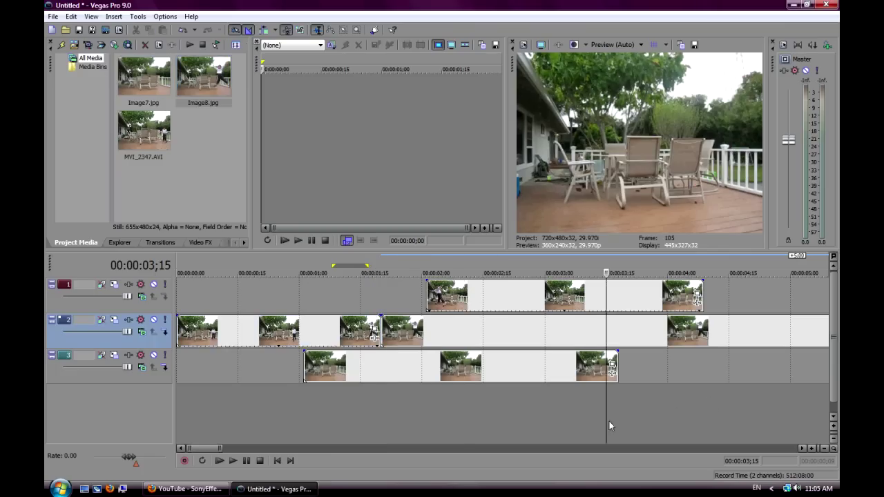
scroll(610, 397, "down", 2)
left_click_drag(716, 333, 354, 338)
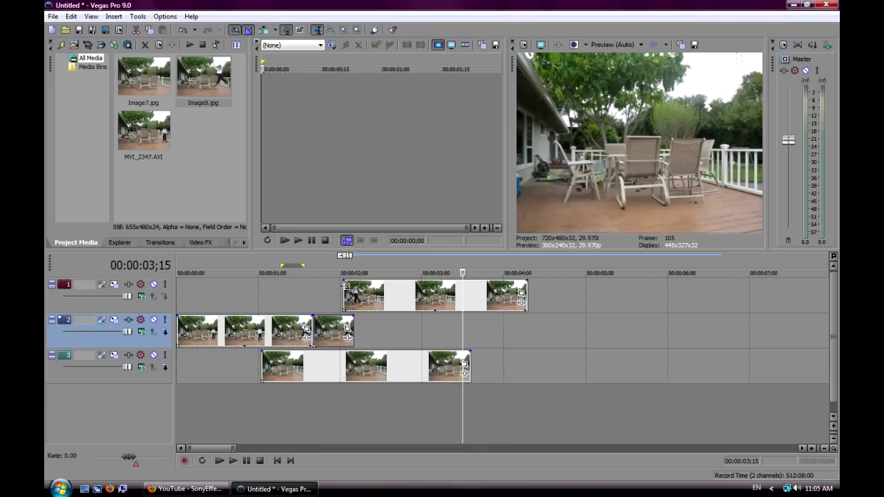
- Save the first frame of the second jump clip, at 00:00:02;01, to the desktop as Image9 in JPEG format
left_click(344, 290)
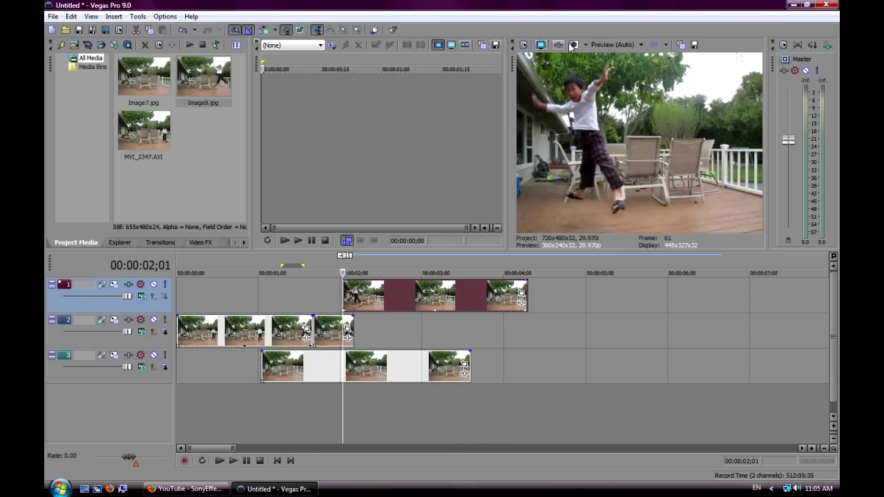
left_click(695, 45)
left_click(554, 418)
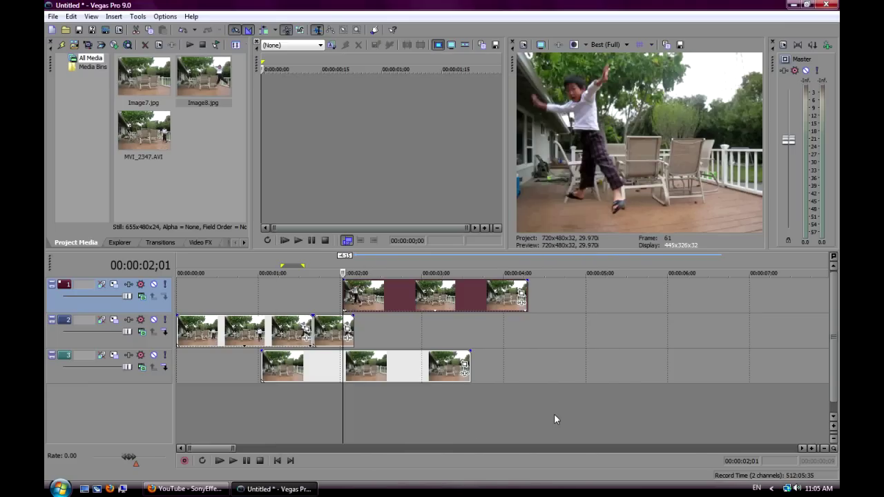
- Place Image9.jpg on track 1, trim it to about half a second, and position it directly before the second jump clip
left_click_drag(144, 141, 221, 290)
left_click_drag(605, 284, 344, 285)
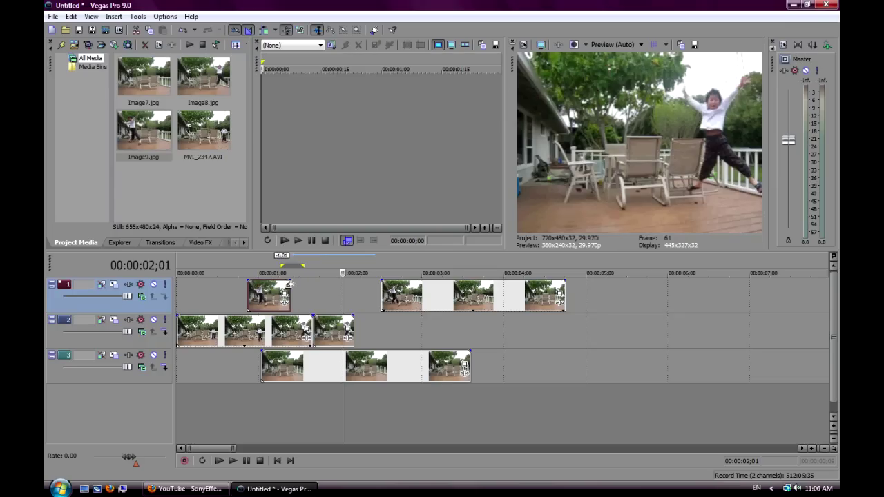
left_click_drag(264, 290, 347, 285)
scroll(331, 325, "up", 3)
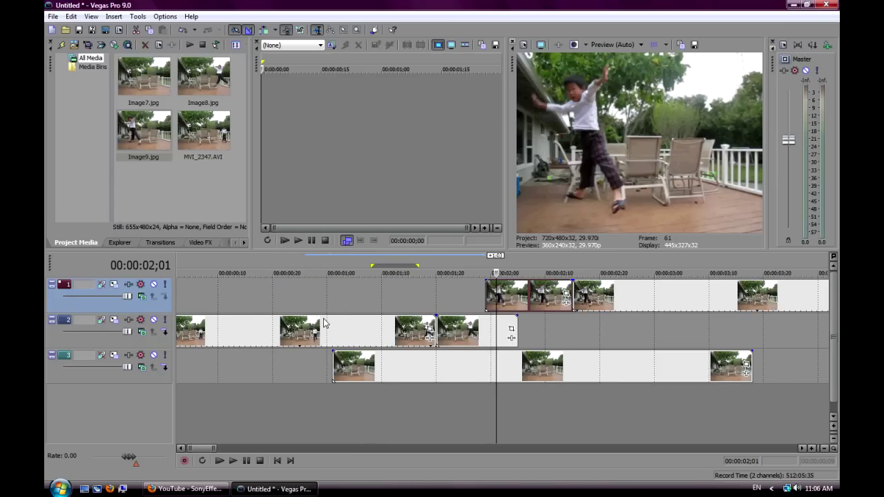
- Step frame by frame through the Image8 still from 00:00:01;20 and inspect the frames near its end
left_click(430, 333)
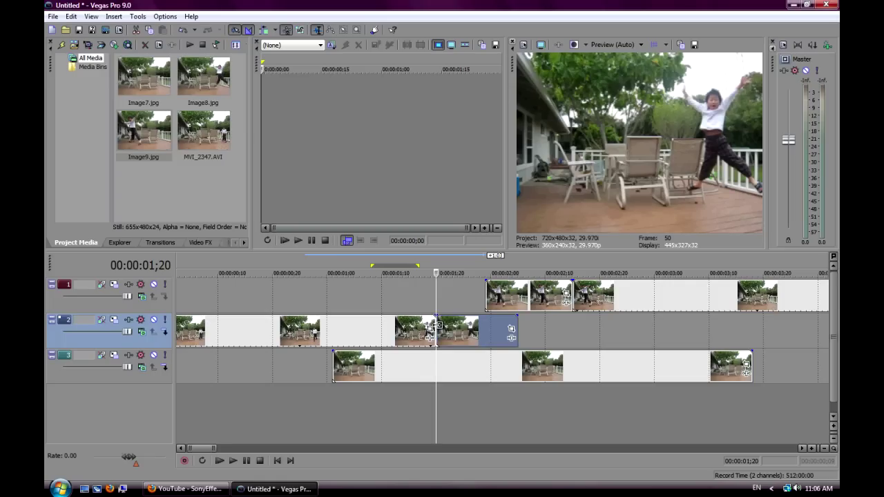
key("Right")
key("Right")
key("Right")
key("Right")
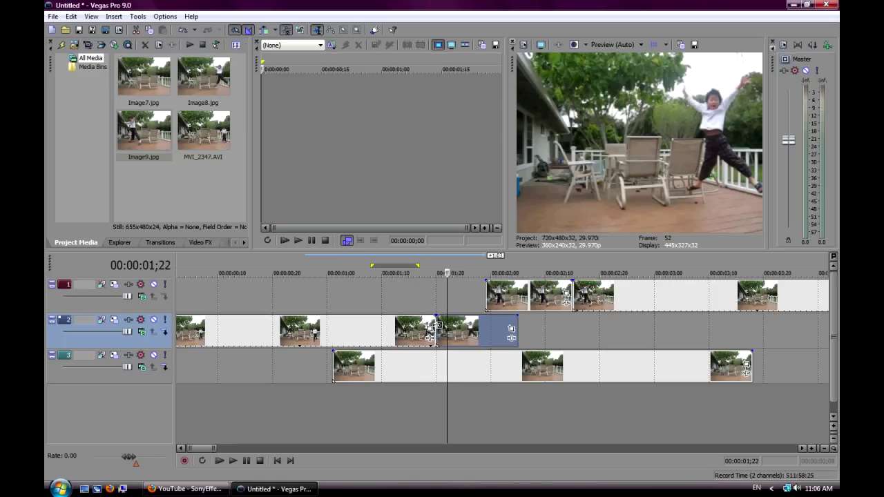
key("Right")
key("Right")
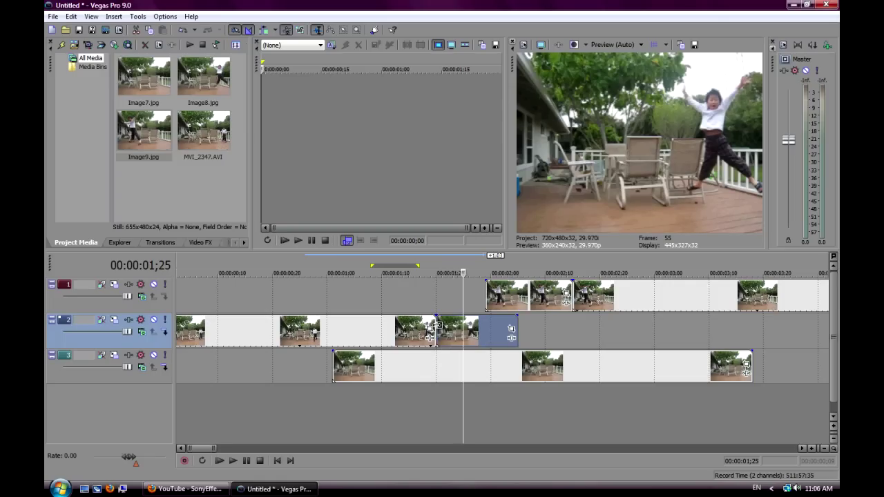
left_click(518, 319)
key("Left")
key("Left")
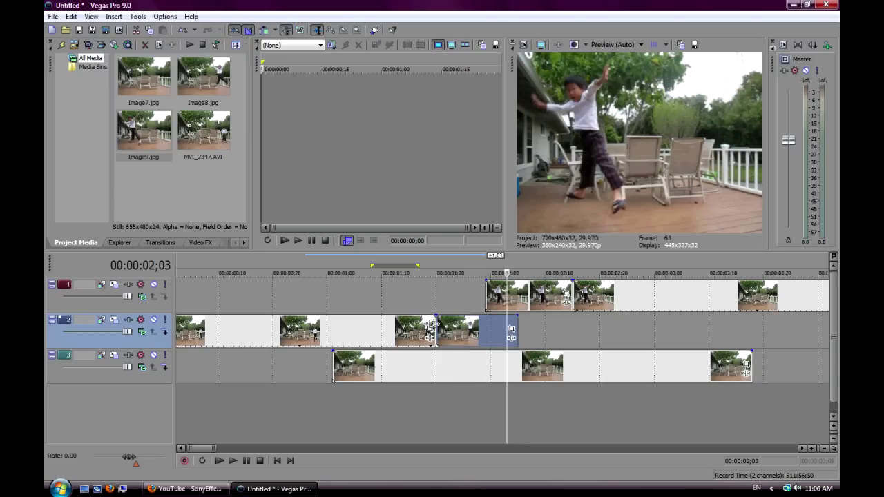
- Trim the Image8 still to six frames so it ends at 00:00:01;26
left_click(441, 326)
key("Right")
key("Right")
key("Right")
key("Right")
key("Right")
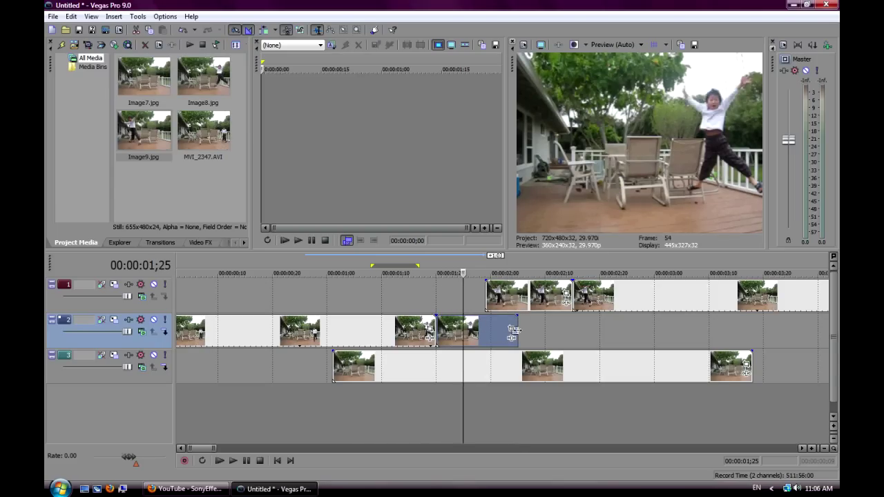
left_click_drag(517, 321, 469, 322)
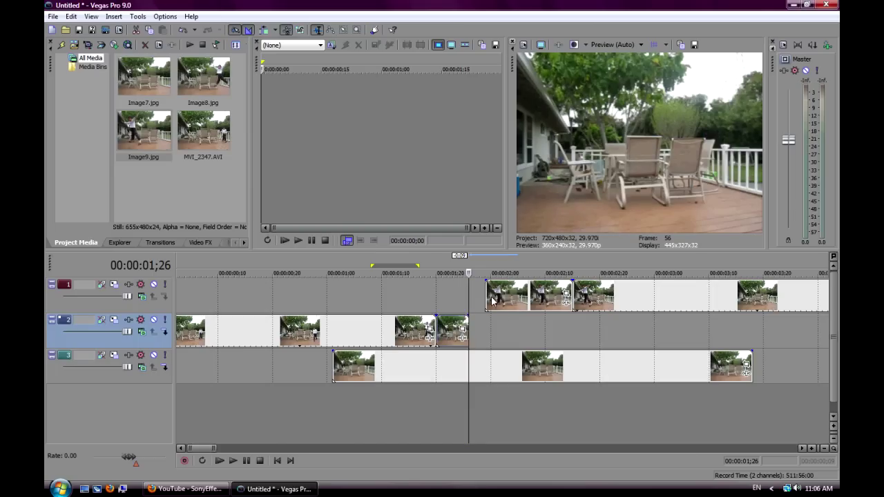
- Trim the Image9 still to six frames and move it back beside the end of the Image8 still
left_click(487, 297)
key("Right")
key("Right")
key("Right")
key("Right")
key("Right")
key("Right")
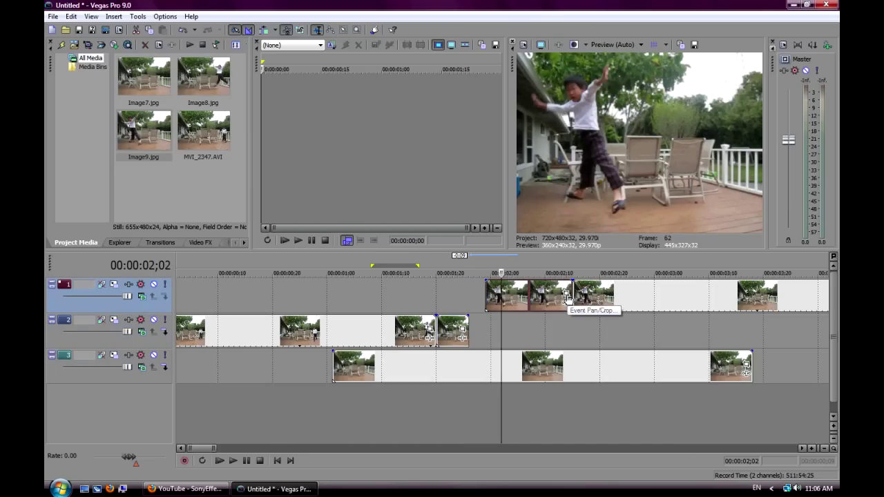
left_click_drag(568, 291, 477, 301)
- Overlap the Image9 still with the last two frames of Image8 and move the second jump clip directly after Image9
scroll(492, 308, "up", 2)
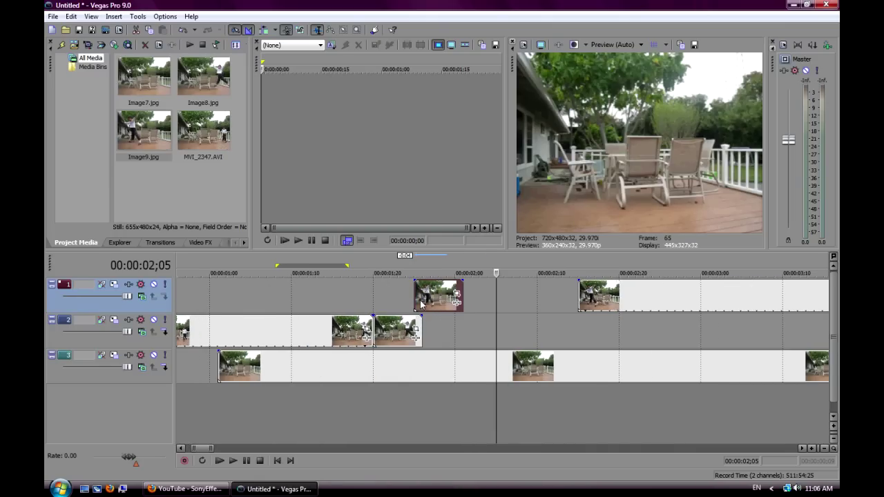
left_click_drag(430, 306, 417, 307)
scroll(423, 304, "up", 1)
scroll(420, 338, "down", 1)
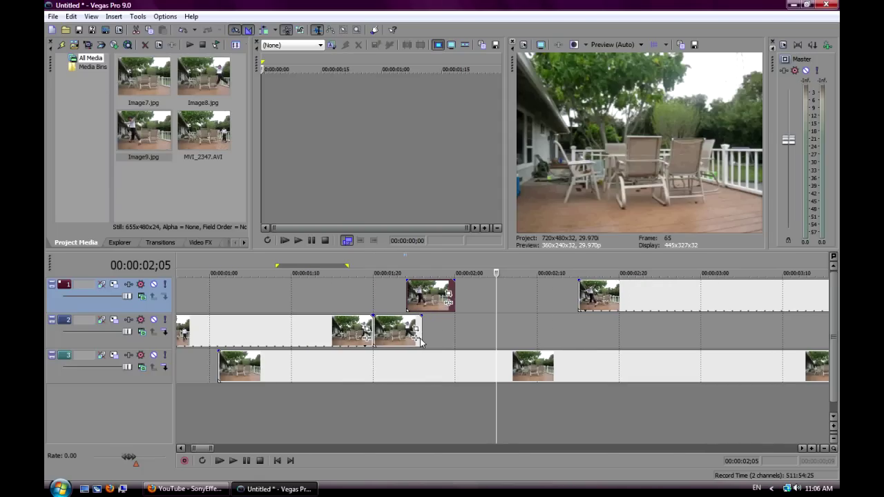
left_click_drag(632, 294, 505, 318)
scroll(505, 318, "down", 1)
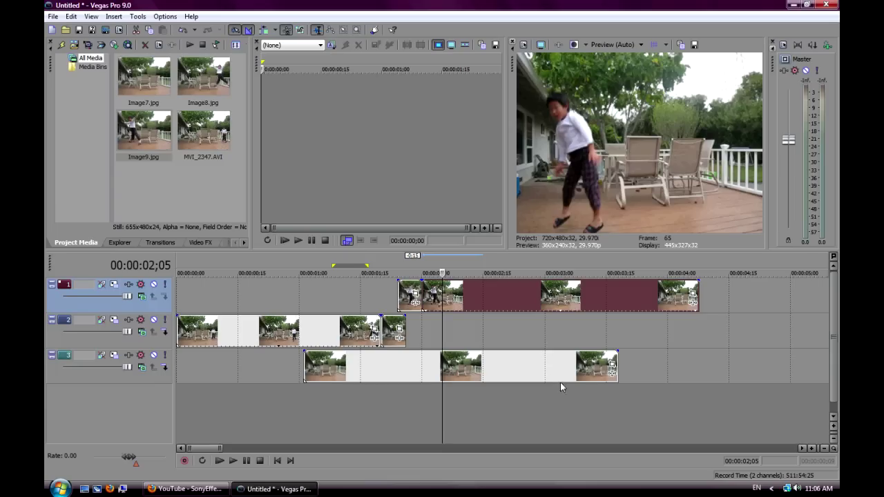
- Shorten the Image7 background still to about 1.4 seconds and move it to start at about 00:00:01;07 under the gap
left_click_drag(615, 361, 473, 361)
left_click_drag(401, 370, 423, 366)
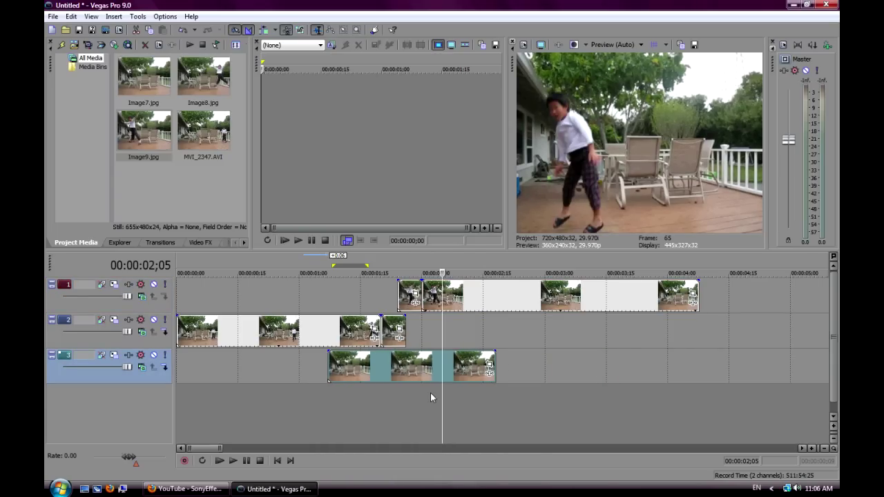
scroll(429, 394, "up", 1)
- Play the sequence from about 00:00:01;11 through both stills into the second jump and check the transition
left_click(424, 333)
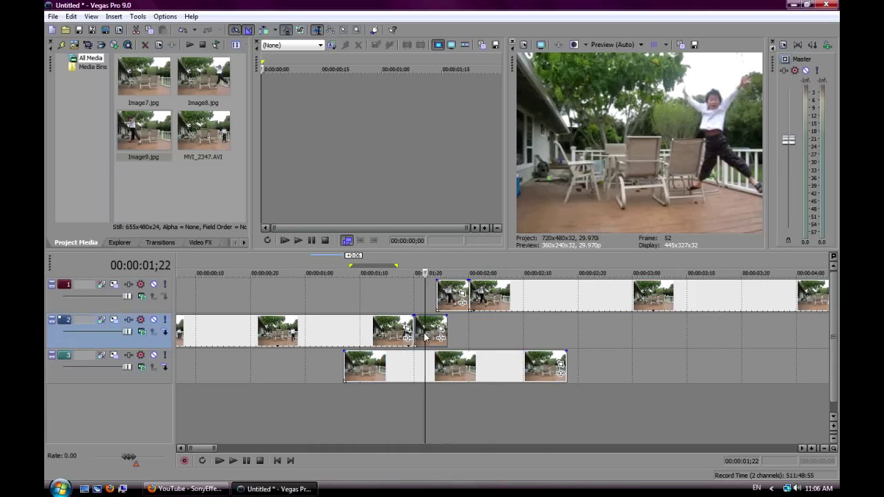
left_click(365, 294)
left_click(245, 460)
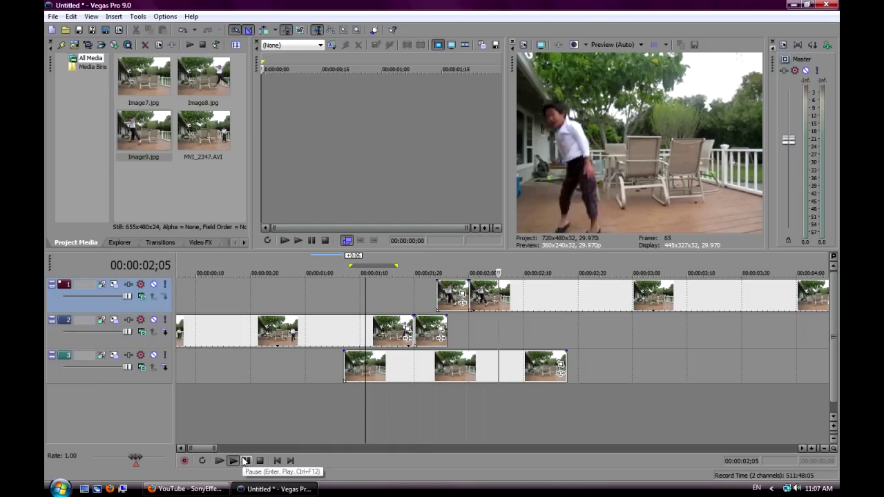
left_click(245, 461)
left_click(426, 335)
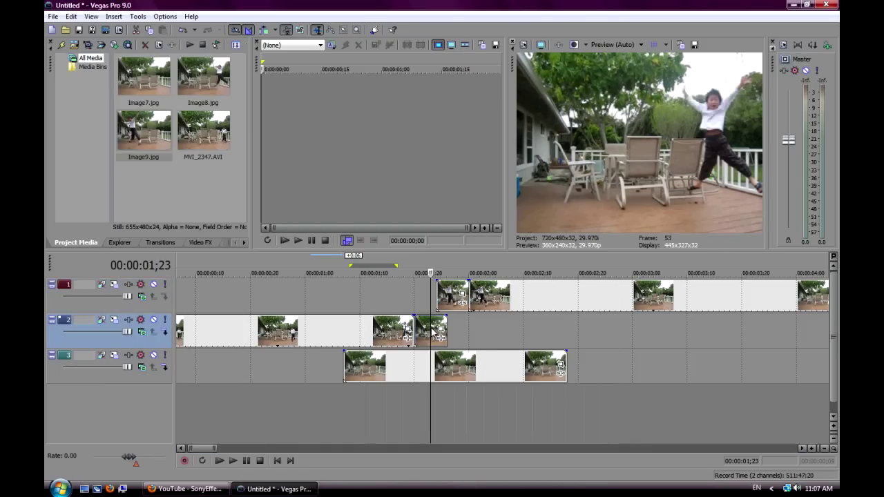
- Open Event Pan/Crop for the Image8 still and enable its mask
left_click(425, 332)
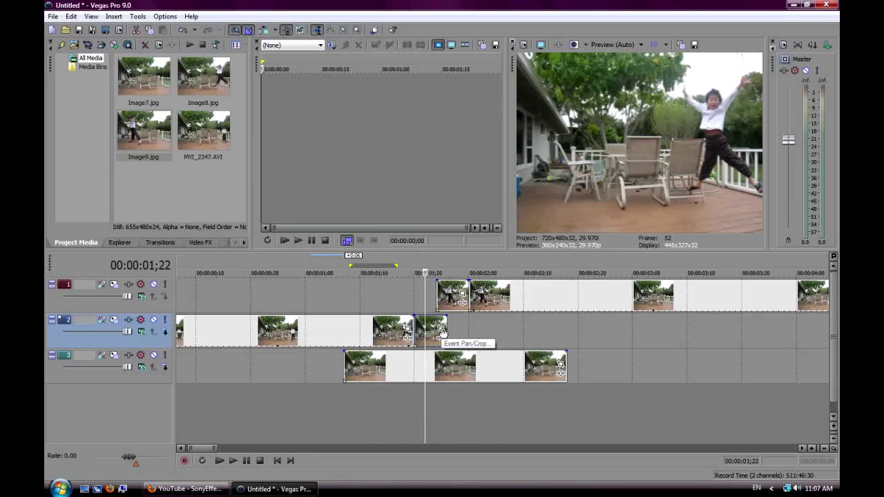
left_click(443, 333)
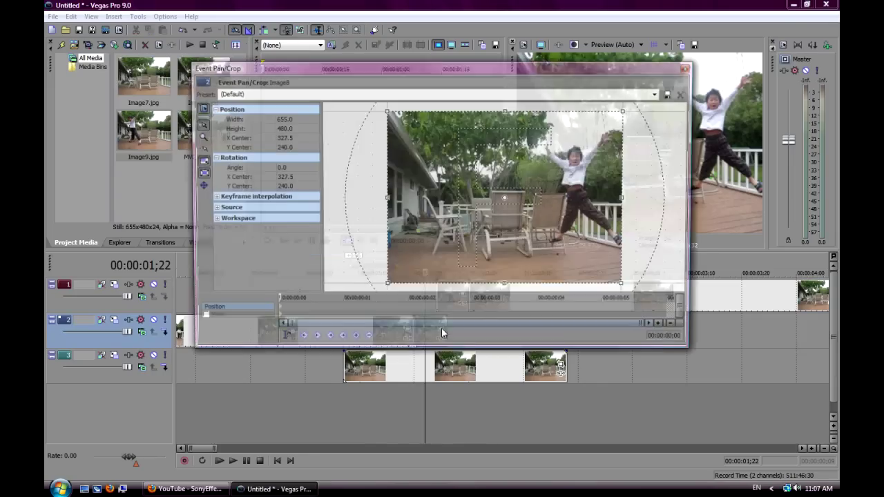
left_click(199, 317)
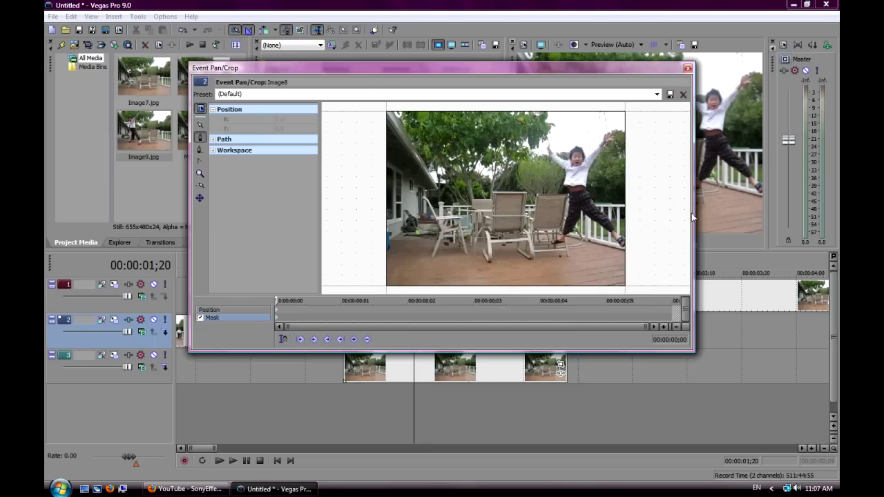
- Trace a closed anchor-point mask around the jumping boy in the Image8 still and close its pan/crop window
left_click(199, 124)
left_click_drag(534, 202, 488, 207)
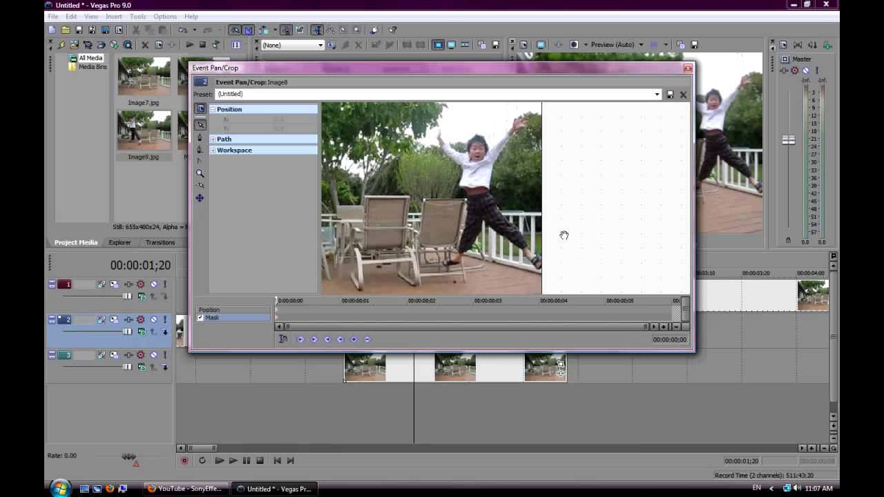
left_click_drag(563, 235, 566, 236)
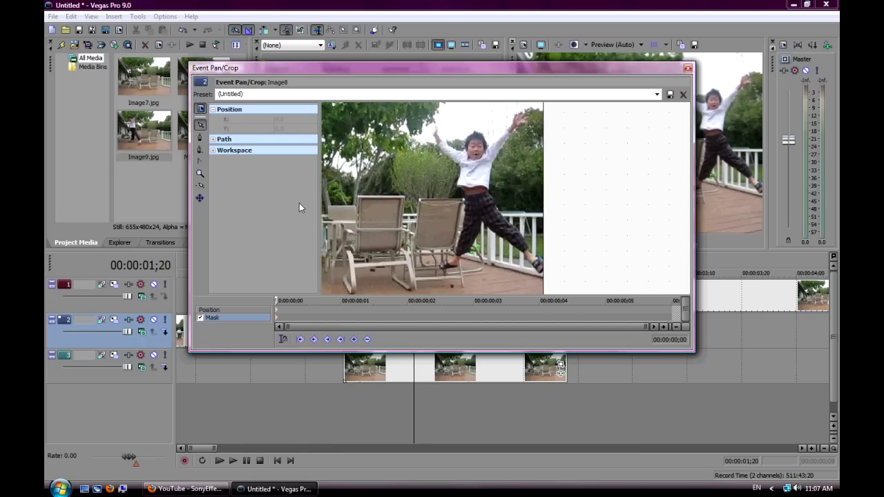
left_click(202, 140)
left_click(463, 150)
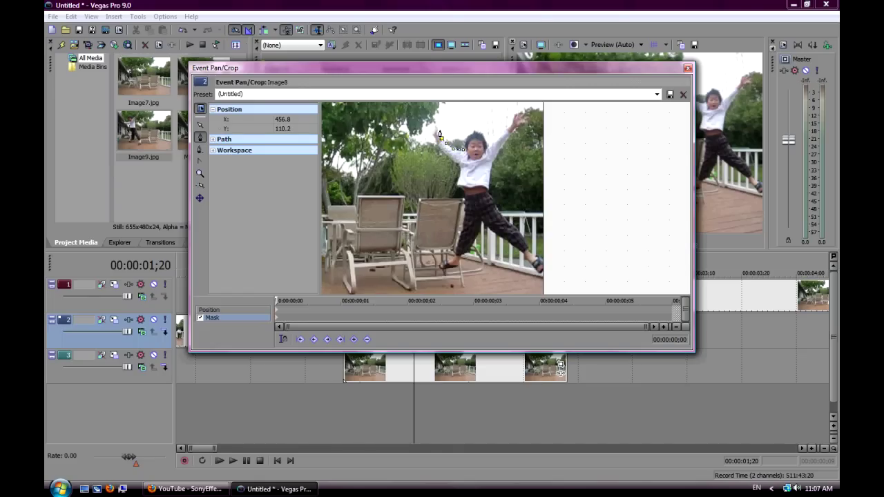
left_click(437, 127)
left_click(434, 142)
left_click(440, 150)
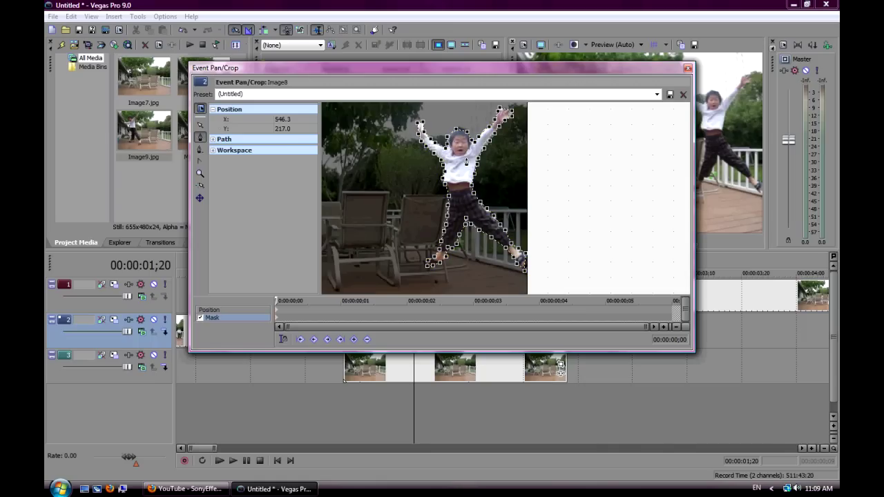
left_click(687, 69)
- Open Event Pan/Crop for the Image9 still on track 1 and enable its mask
left_click(453, 297)
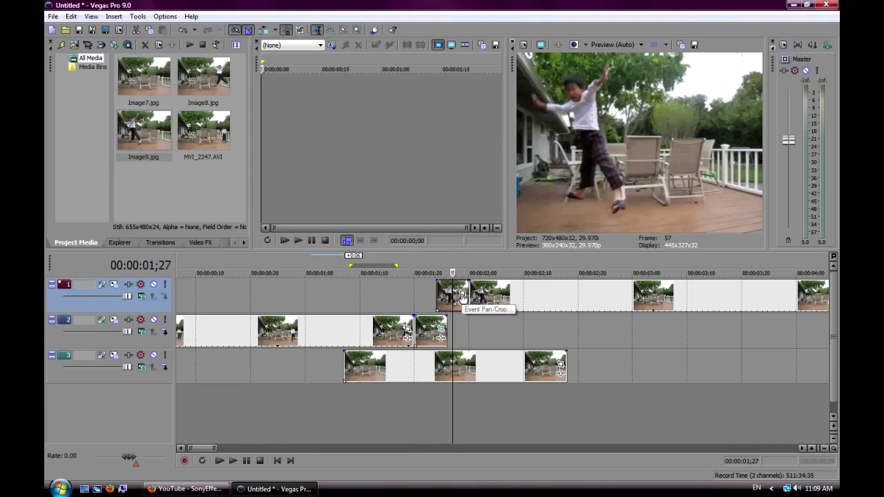
left_click(463, 297)
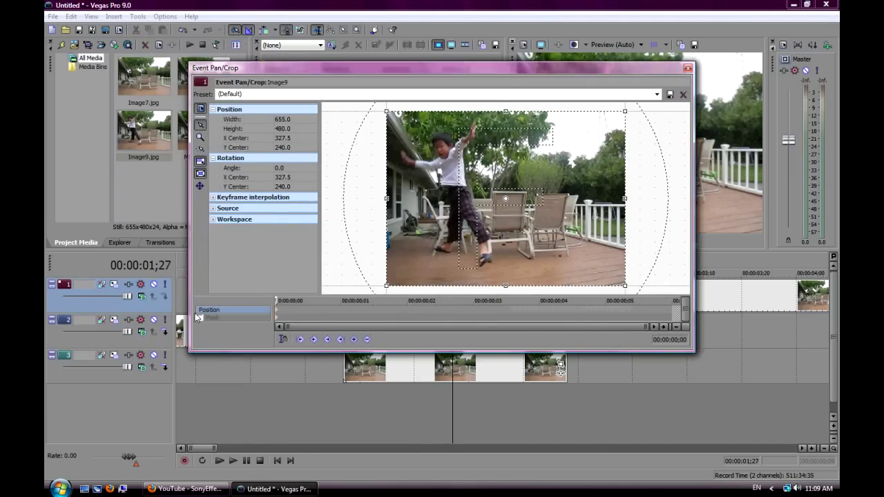
left_click(200, 318)
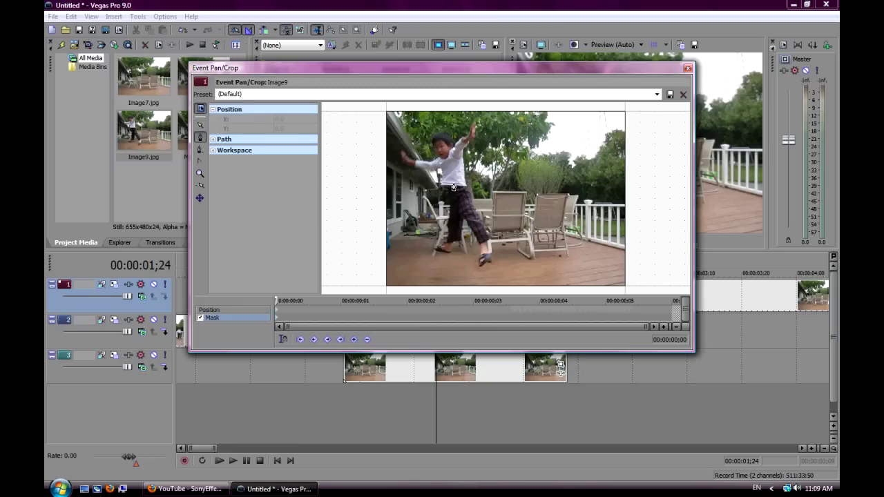
- Trace a closed anchor-point mask around the jumping boy in the Image9 still and close its pan/crop window
left_click(200, 124)
scroll(531, 207, "up", 3)
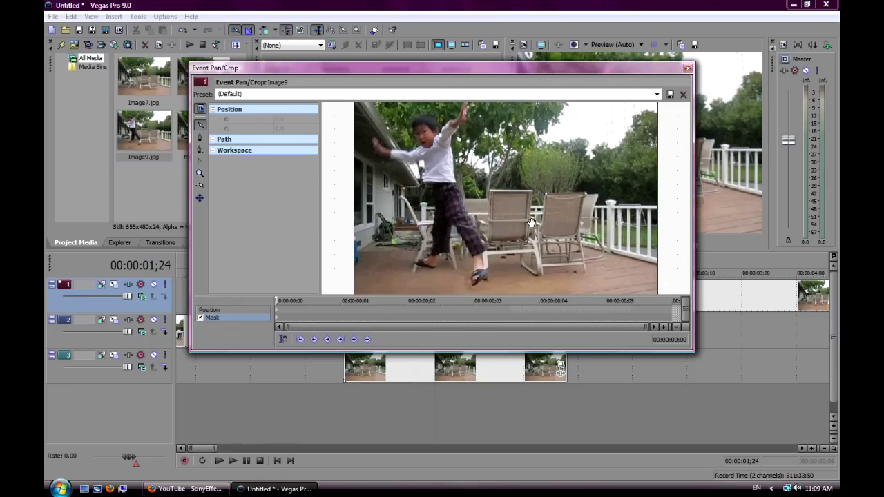
left_click_drag(541, 230, 541, 227)
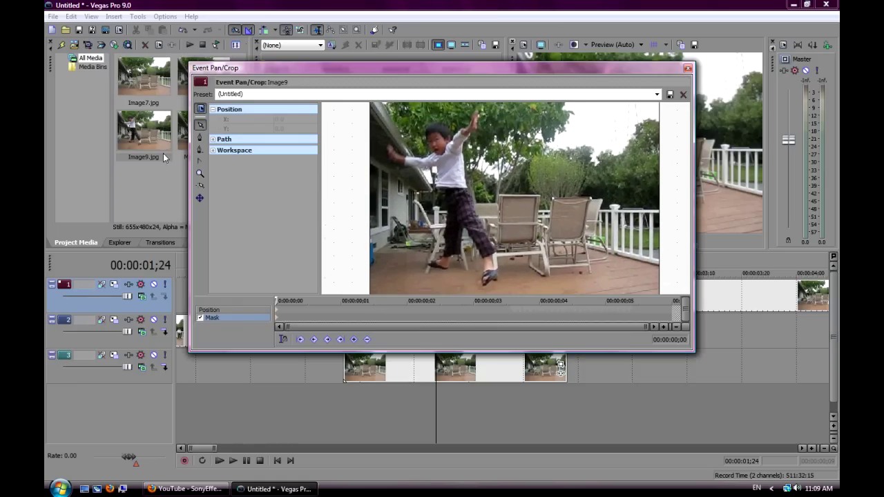
left_click(200, 137)
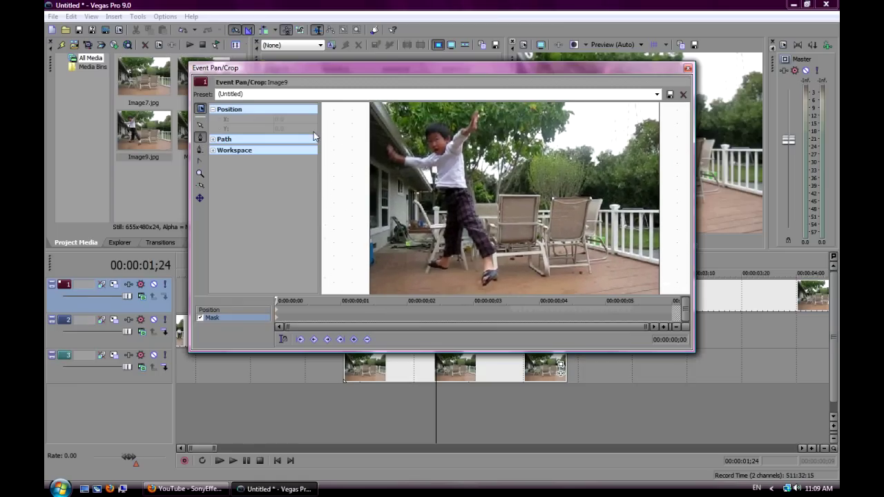
left_click(444, 130)
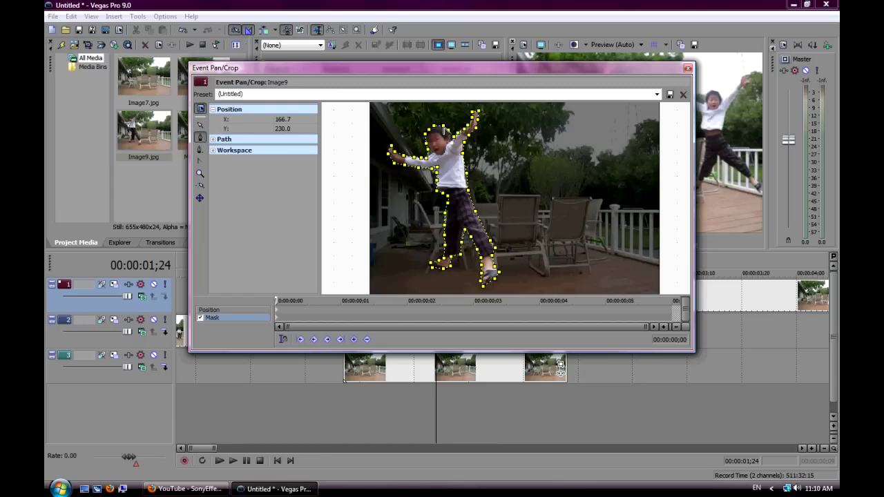
left_click(451, 126)
left_click(459, 143)
left_click(688, 67)
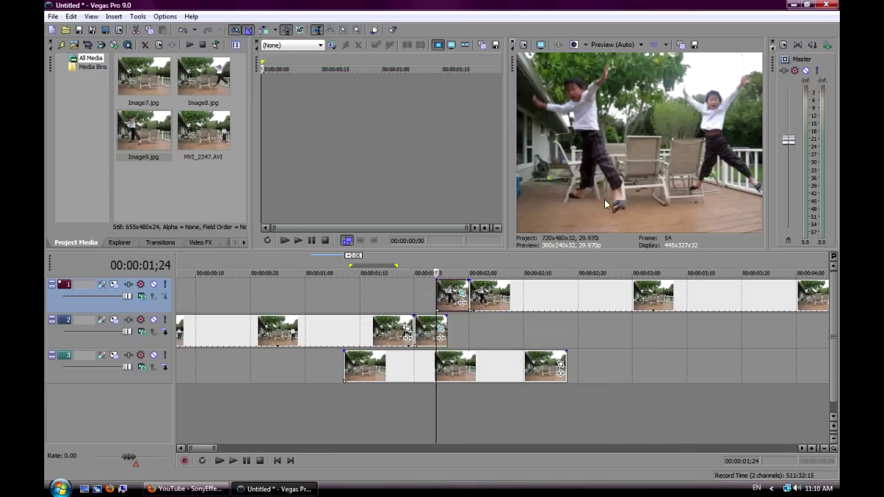
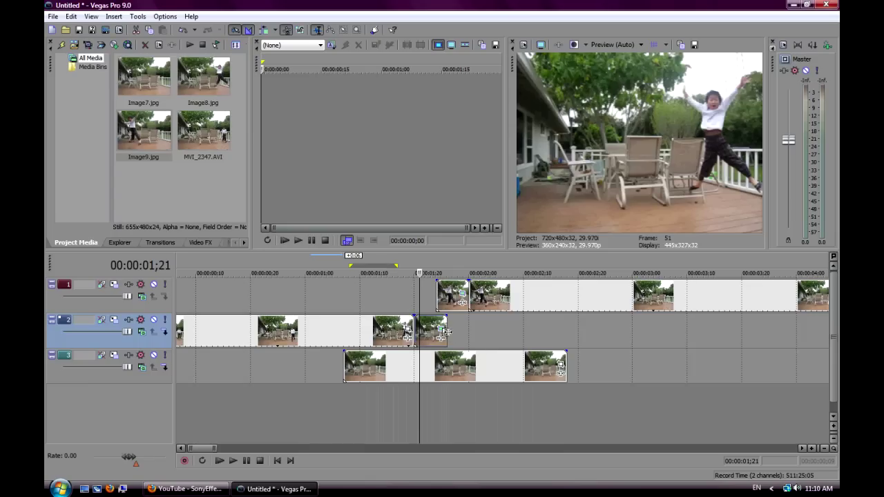
- Add Sony Linear Blur, Sony Bump Map and Sony Pinch/Punch to the Image8 still's effect chain on track 2
left_click(442, 336)
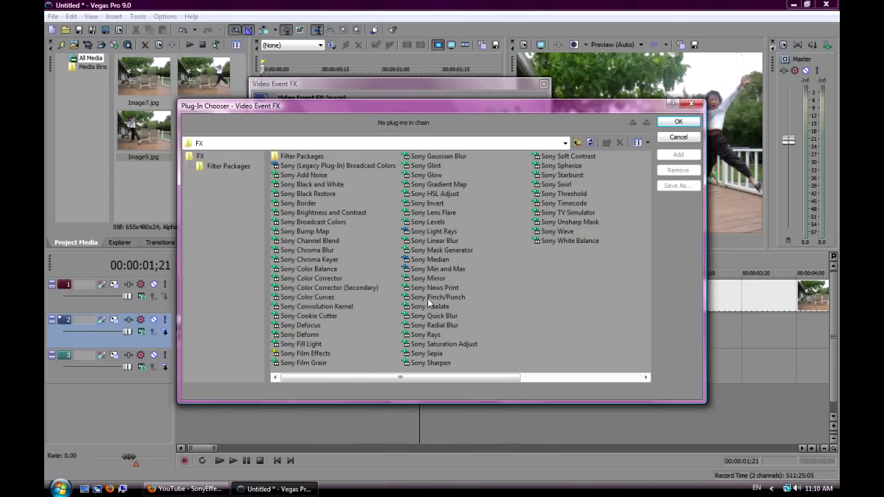
left_click(446, 243)
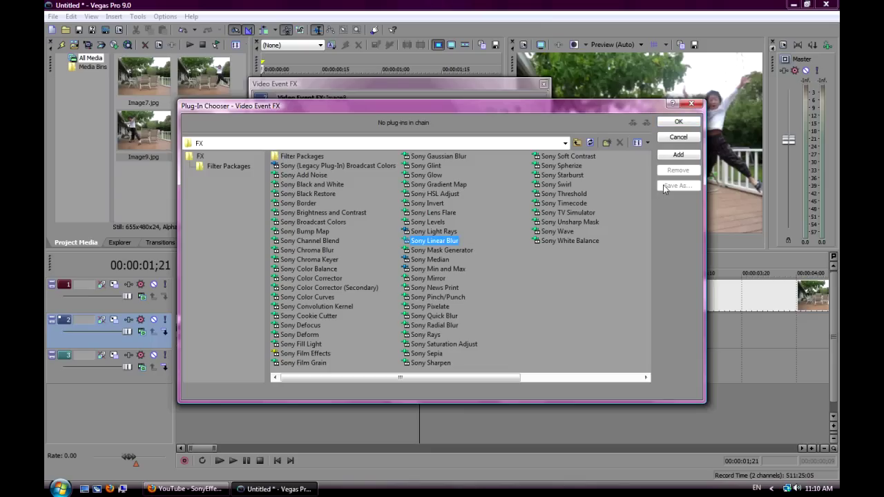
left_click(679, 156)
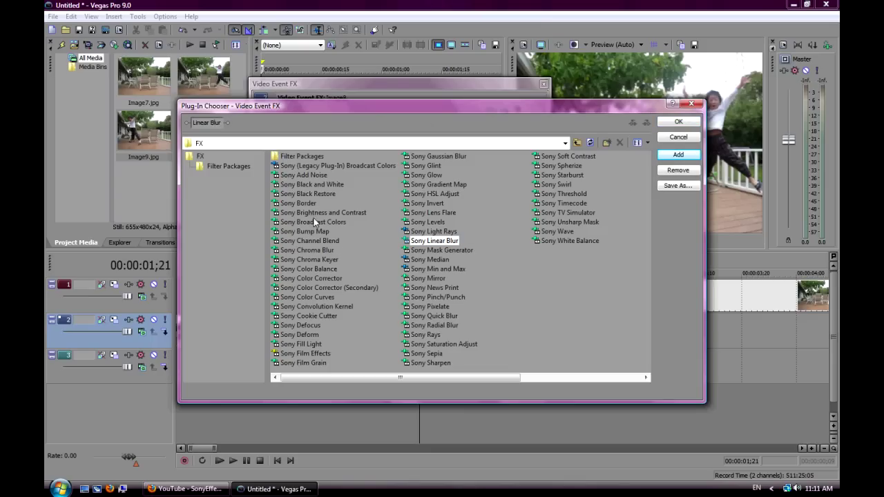
left_click(291, 231)
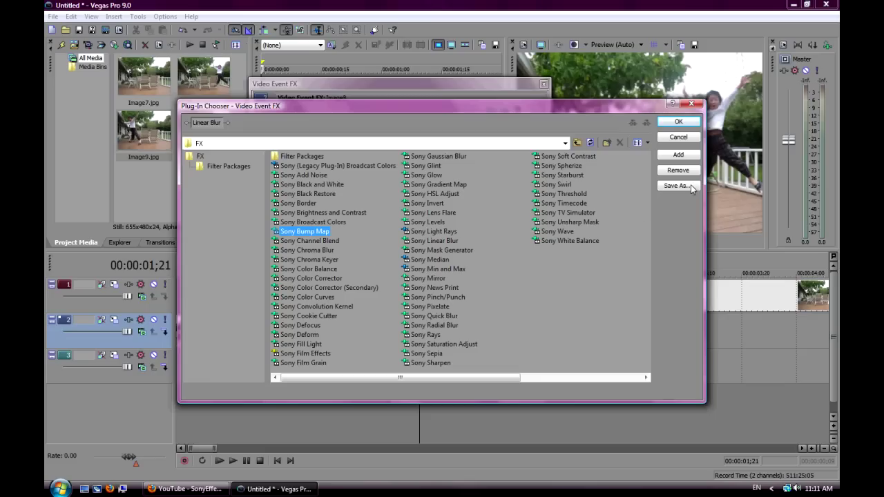
left_click(694, 158)
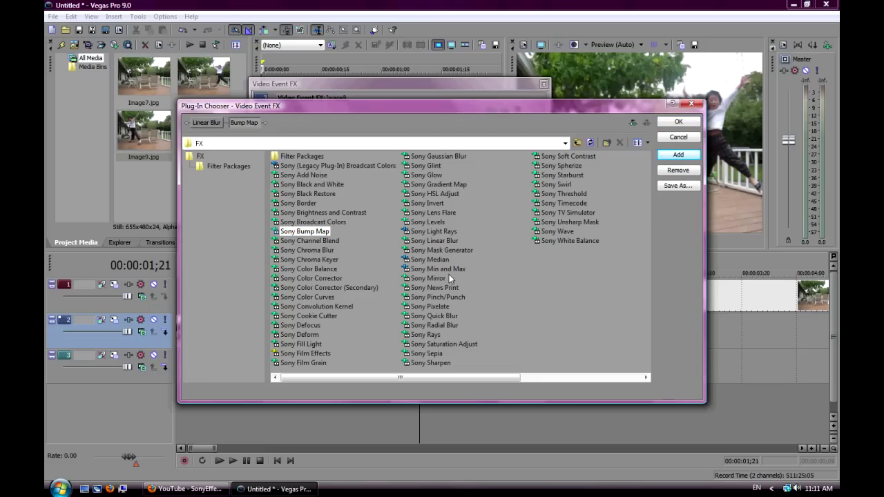
left_click(433, 298)
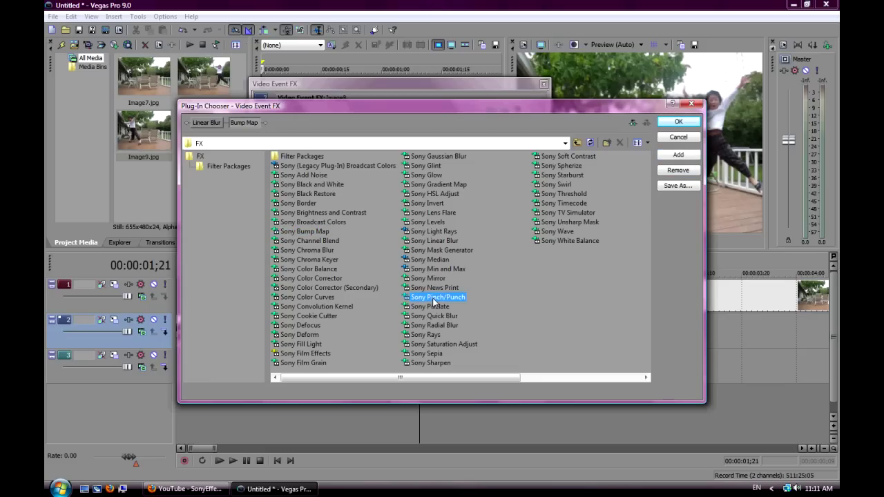
left_click(693, 158)
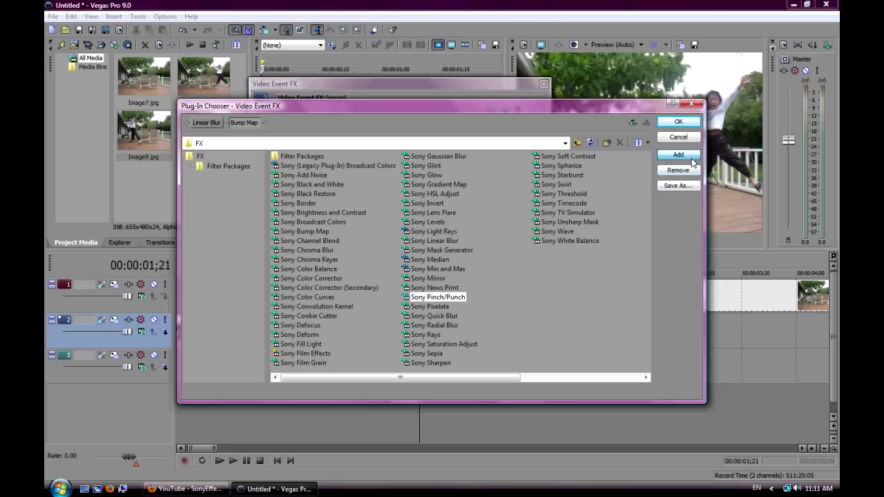
left_click(697, 121)
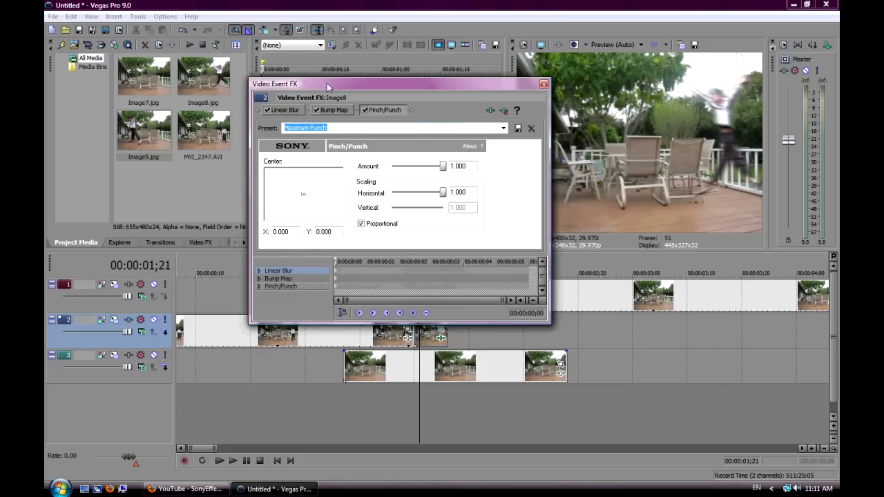
- Switch off Pinch/Punch and Bump Map on the Image8 still, and set the Linear Blur amount to 0.000 at its first frame
left_click(365, 109)
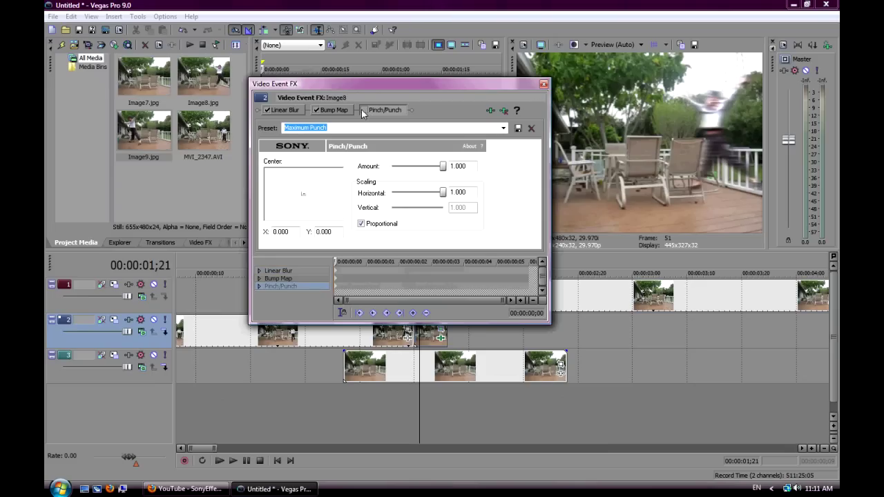
left_click(314, 110)
left_click(279, 110)
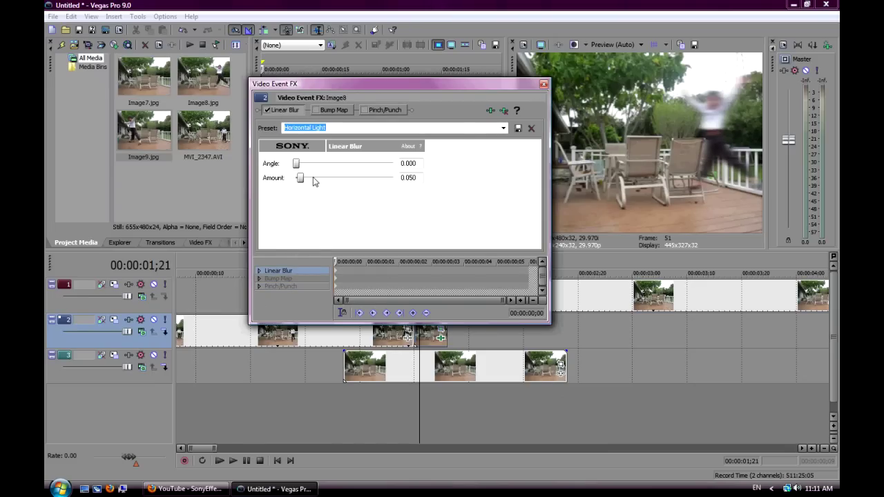
left_click_drag(299, 179, 295, 179)
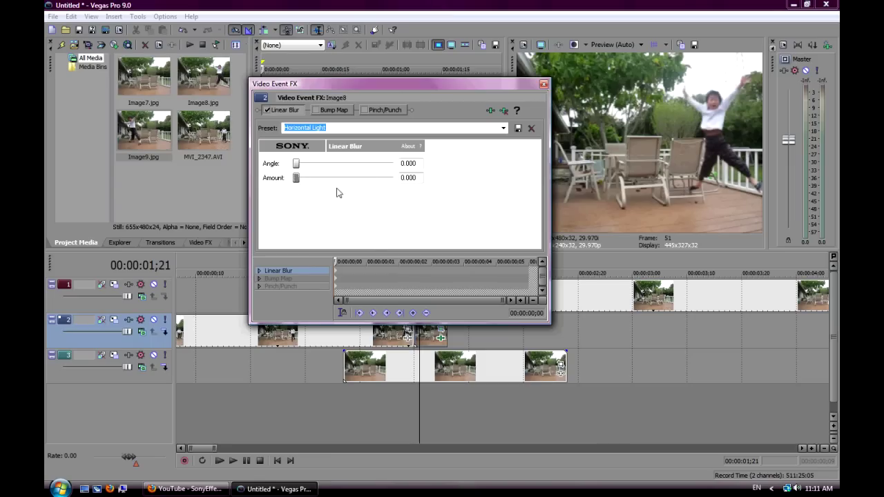
- Keyframe Linear Blur to angle 57.272, amount 0.278 at 00:00:00;01 and angle 132.951, amount 0.625 at 00:00:00;05
left_click(366, 263)
left_click_drag(297, 181, 323, 179)
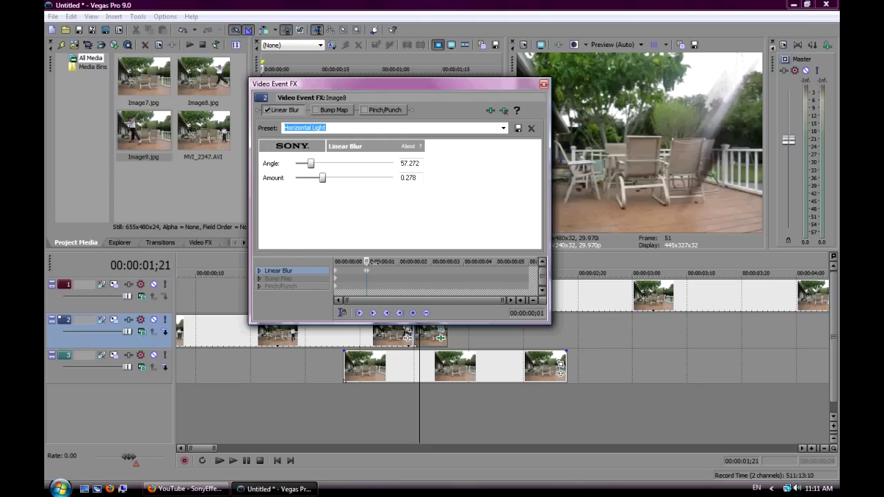
left_click_drag(367, 263, 494, 263)
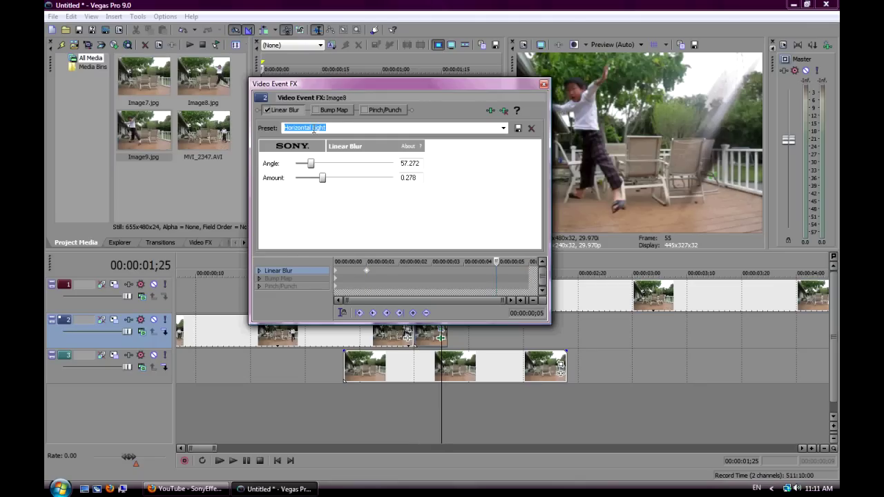
mouse_move(322, 178)
left_mouse_down()
mouse_move(356, 178)
mouse_move(323, 164)
mouse_move(332, 164)
left_mouse_up()
- Enable Bump Map and, at the Image8 still's first frame, lower its light height and set the intensity to 0.177
left_click_drag(496, 261, 291, 239)
left_click(316, 110)
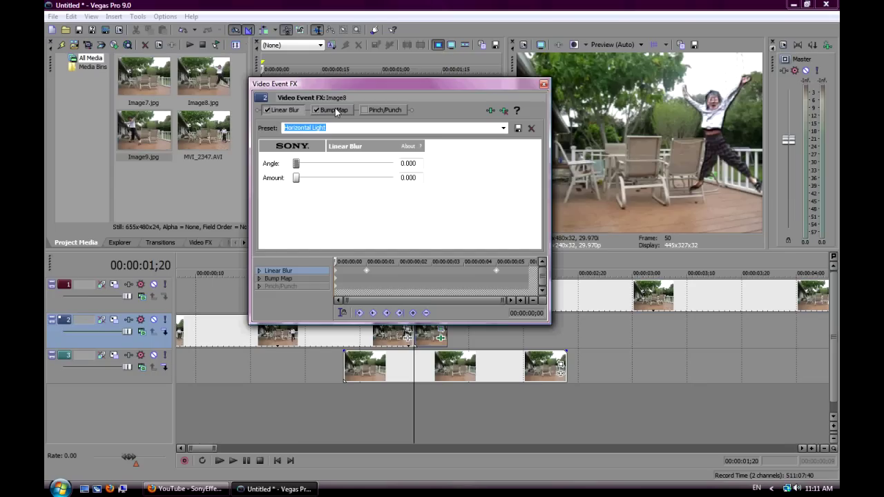
left_click(334, 109)
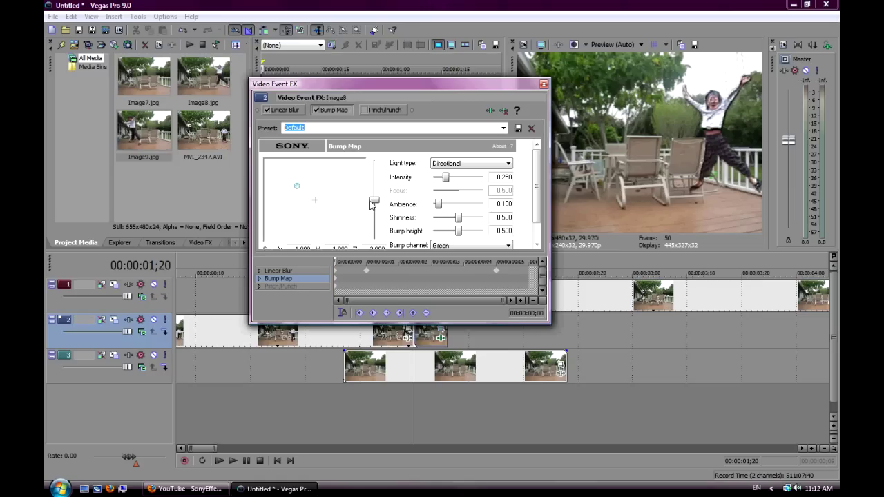
left_click_drag(374, 200, 375, 221)
left_click_drag(447, 181, 442, 180)
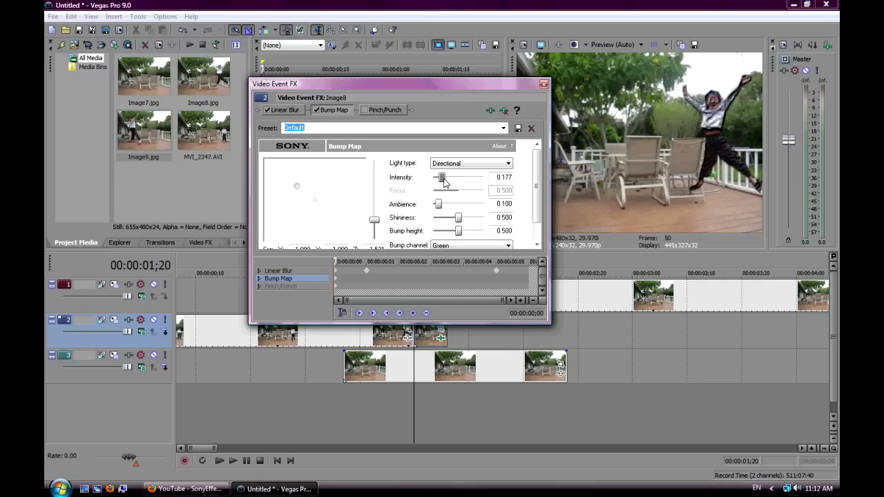
- Keyframe Bump Map at 00:00:00;05 with intensity 1.000 and the light height raised to its maximum
left_click_drag(335, 261, 496, 262)
left_click_drag(445, 178, 483, 178)
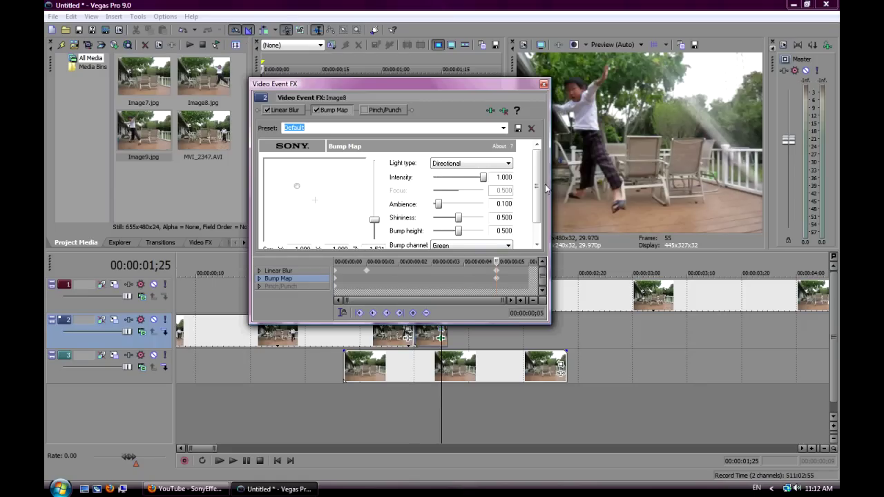
left_click_drag(374, 221, 397, 170)
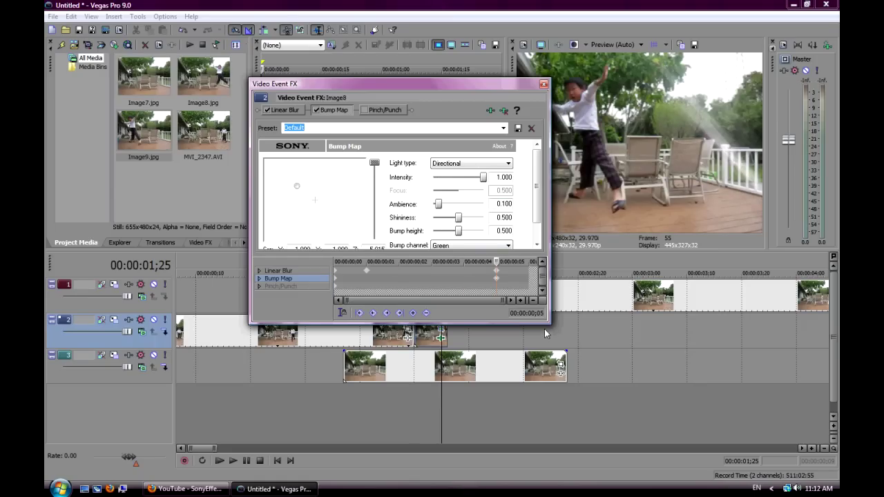
- Enable Pinch/Punch and set its amount to 0.000 at the Image8 still's first frame
left_click_drag(496, 262, 168, 231)
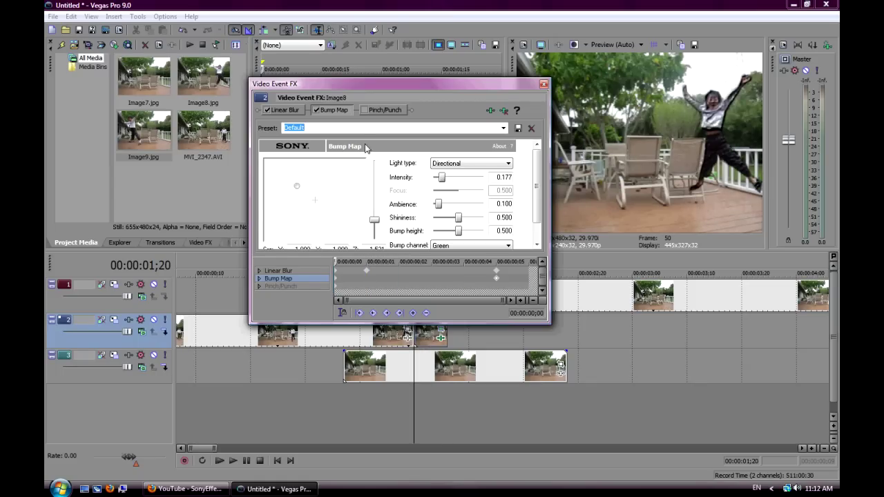
left_click(384, 110)
left_click(365, 111)
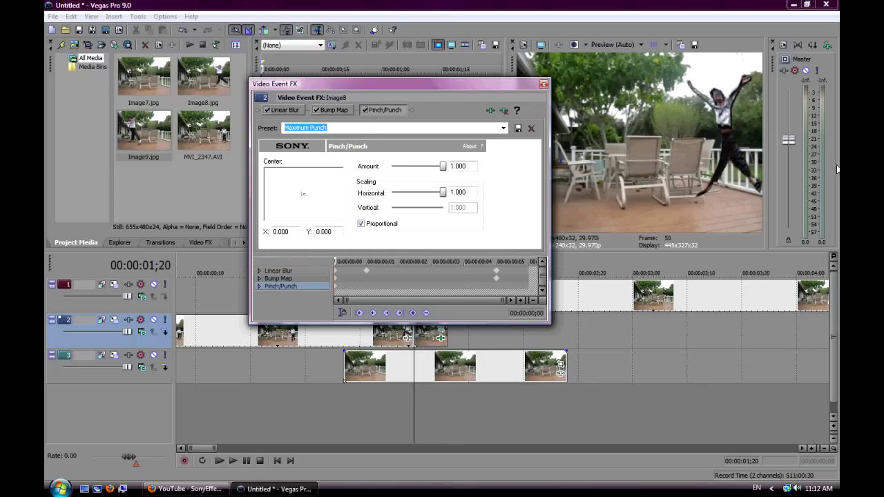
left_click_drag(443, 167, 417, 172)
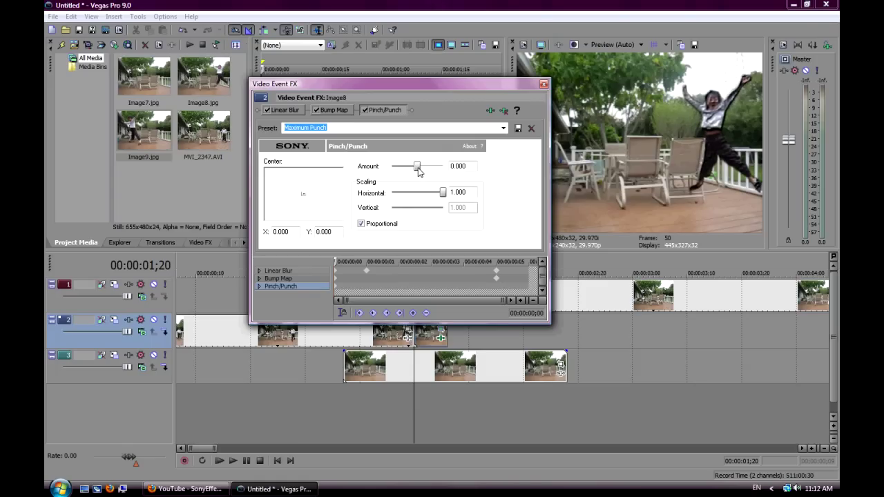
- Keyframe the Pinch/Punch amount to 1.000 at 00:00:00;05 and close the Image8 still's effects window
left_click(499, 272)
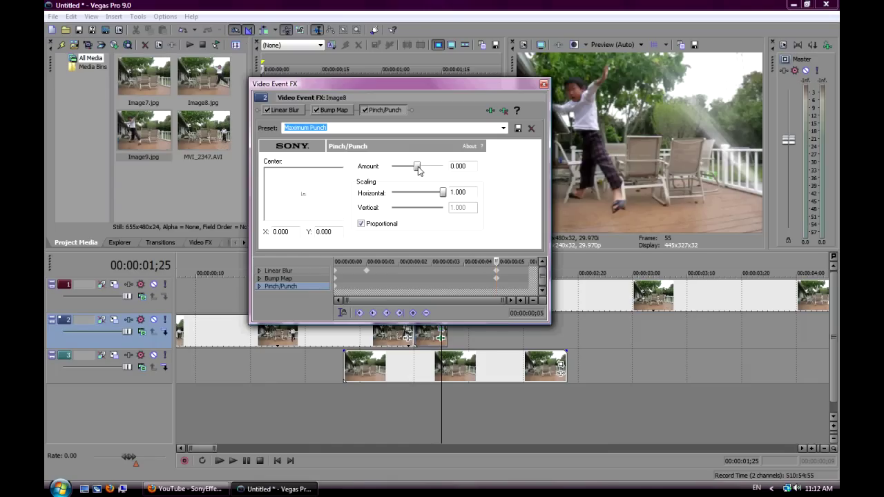
left_click(367, 261)
left_click_drag(367, 262, 495, 261)
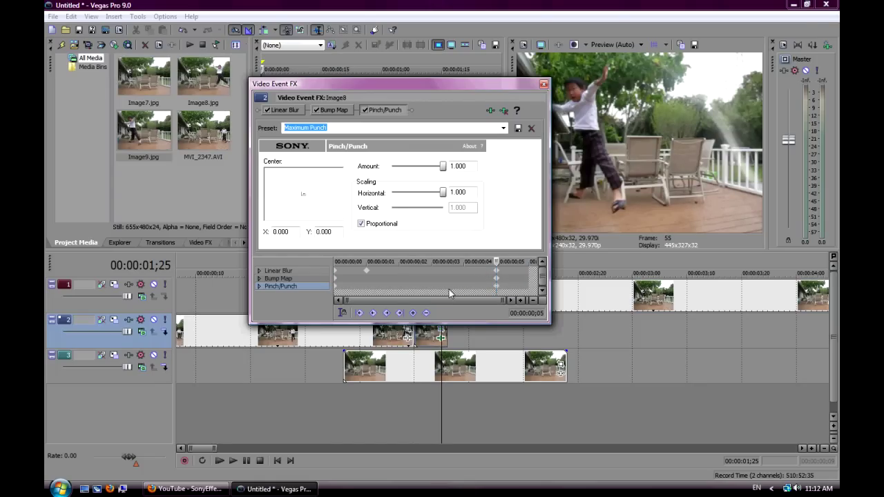
left_click(367, 271)
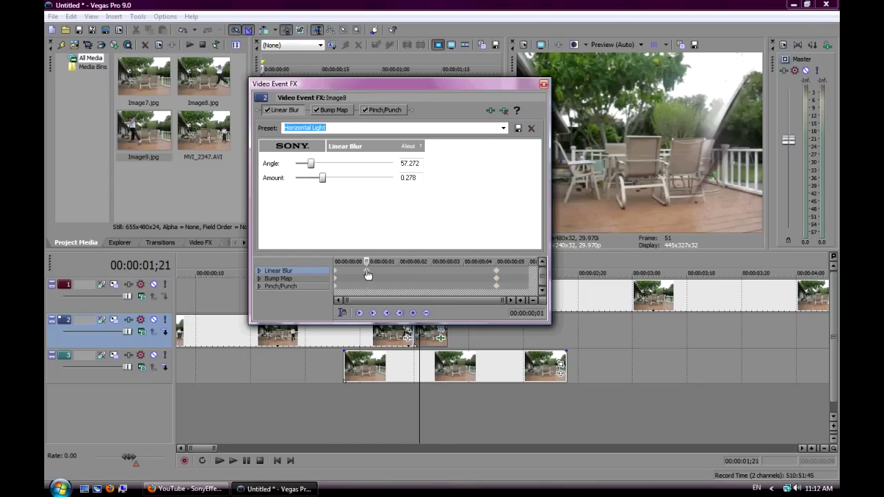
left_click_drag(367, 274, 494, 286)
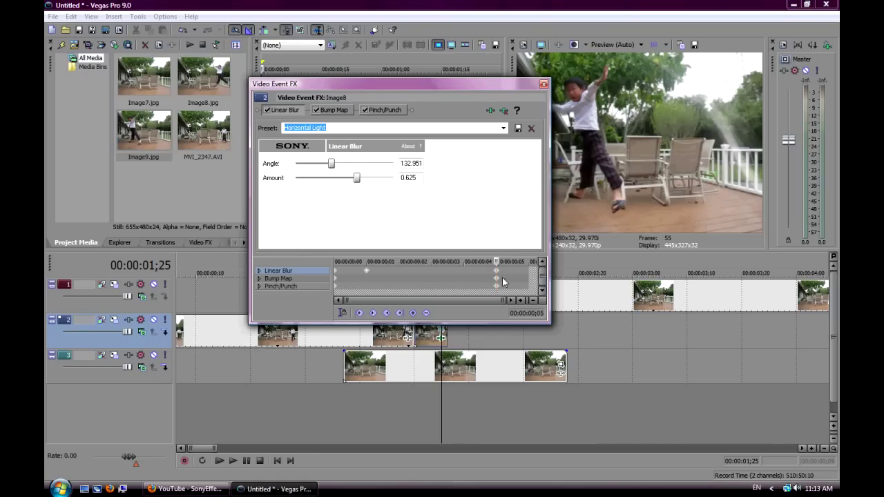
left_click(545, 84)
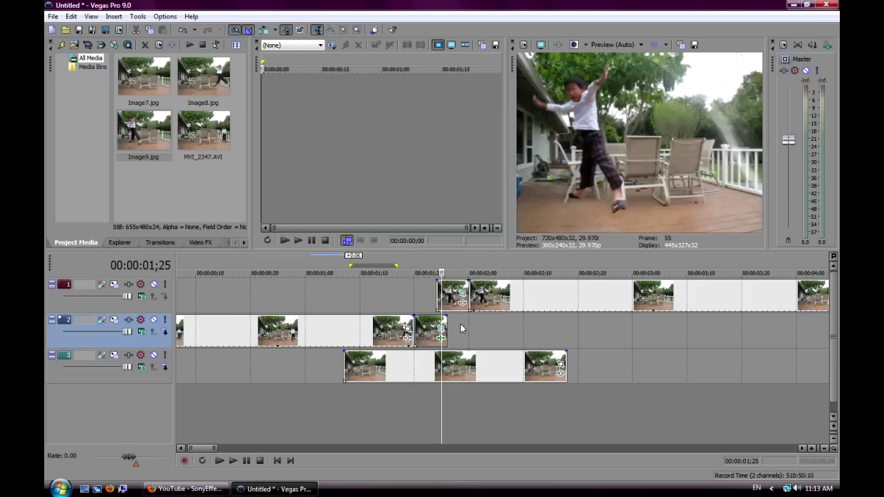
- Add the Linear Blur, Bump Map and Pinch/Punch effects to the short Image9 still on track 1
left_click(419, 337)
left_click(452, 305)
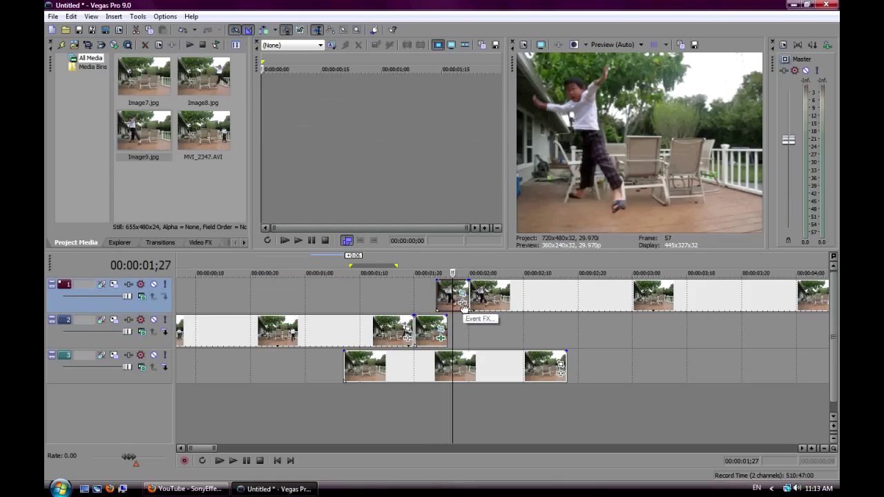
left_click(463, 306)
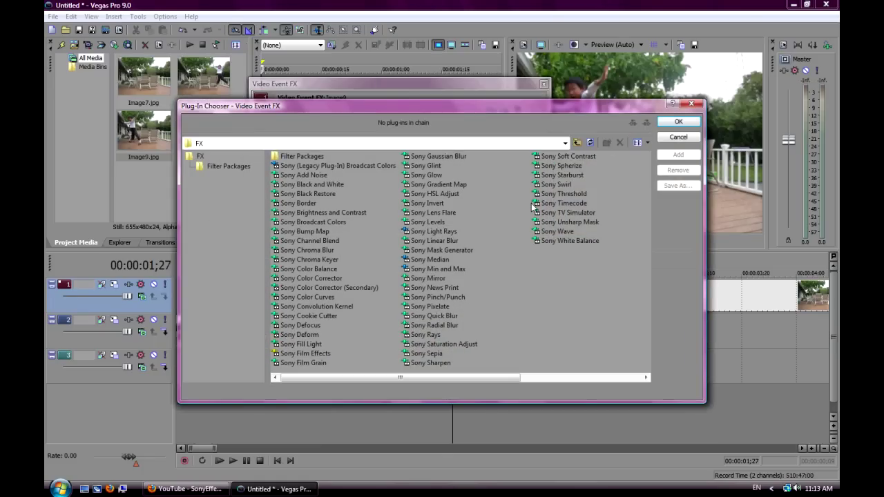
left_click(450, 296)
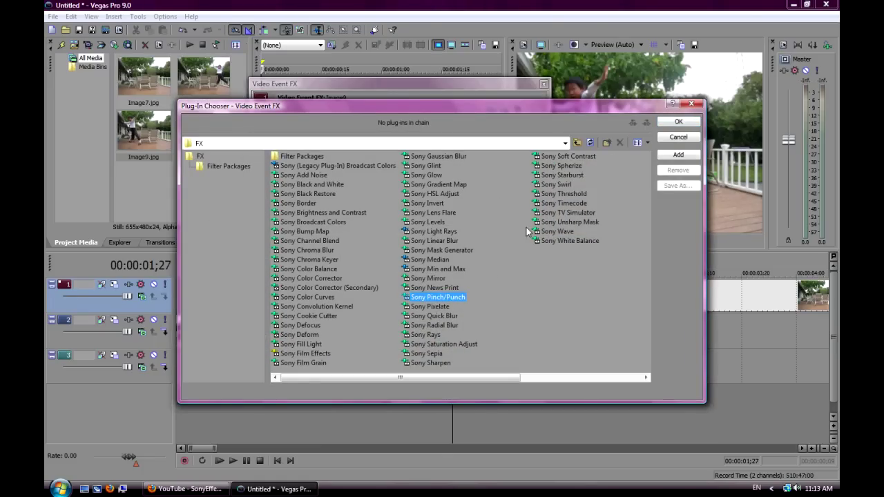
left_click(434, 240)
left_click(678, 155)
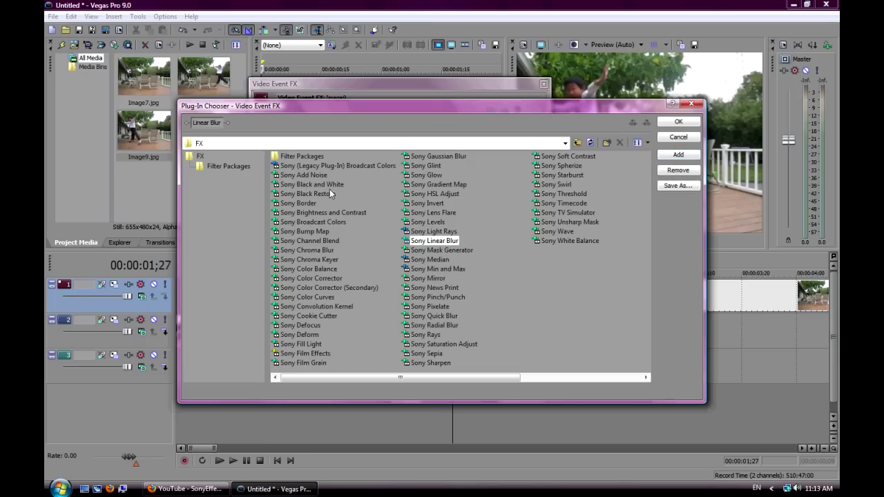
left_click(325, 233)
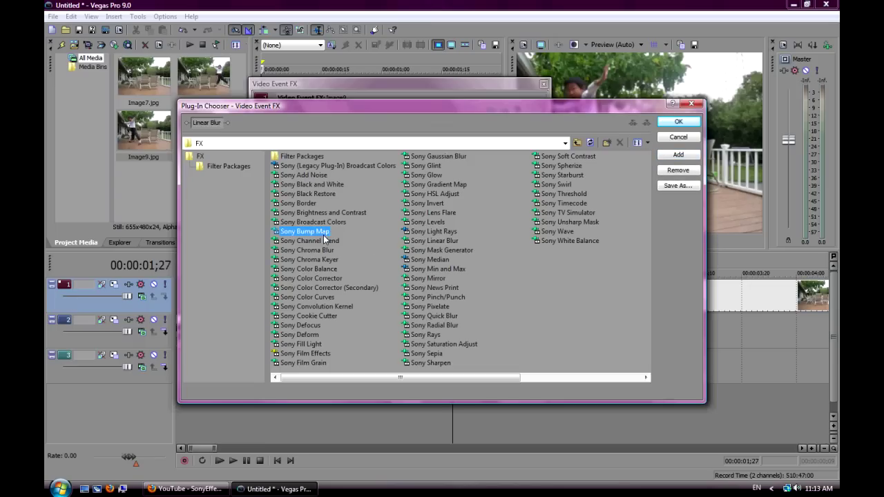
left_click(679, 156)
left_click(436, 297)
left_click(678, 155)
left_click(678, 121)
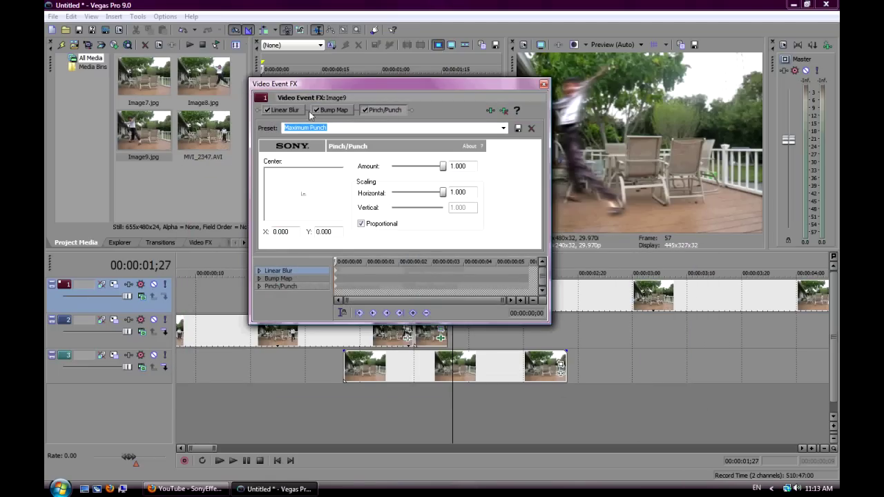
- Disable Pinch/Punch and Bump Map, and set Linear Blur to angle 120.679 and amount 0.568 at the Image9 still's first frame
left_click(364, 109)
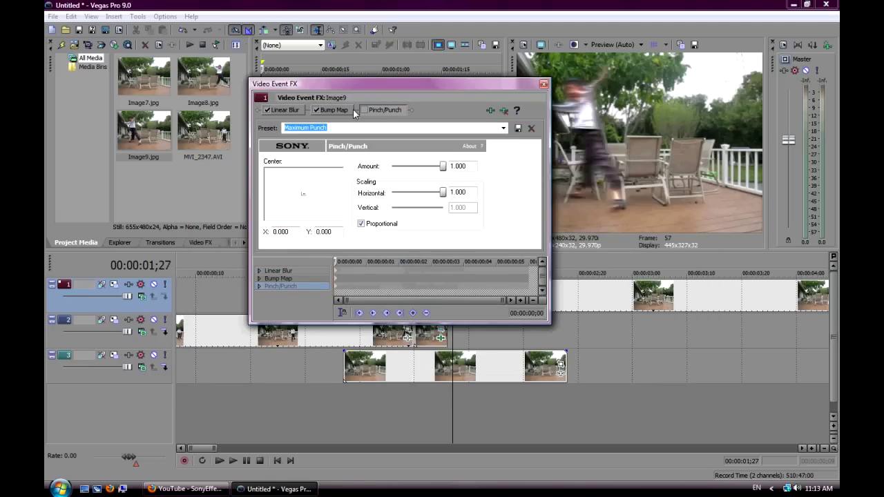
left_click(316, 110)
left_click(297, 110)
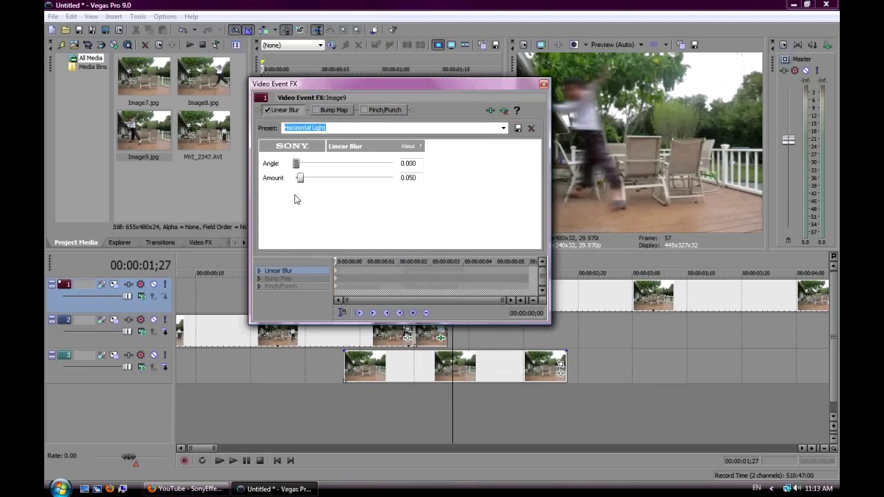
left_click_drag(299, 178, 365, 179)
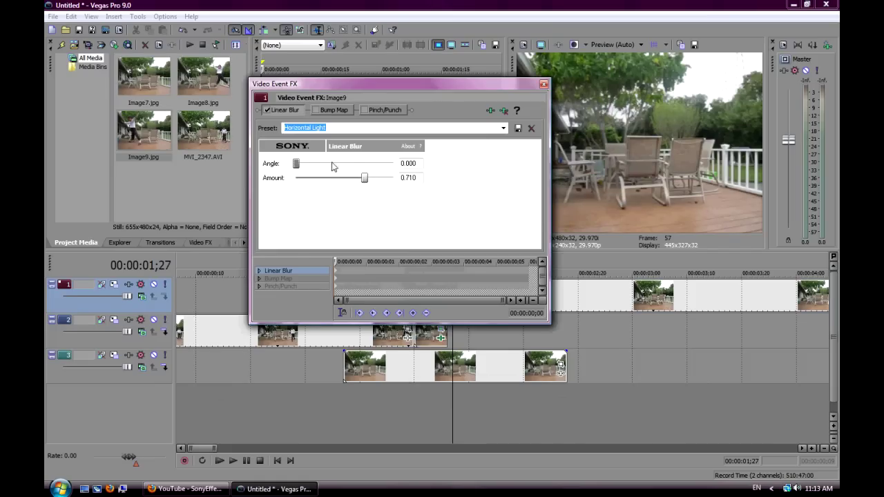
left_click_drag(296, 164, 330, 165)
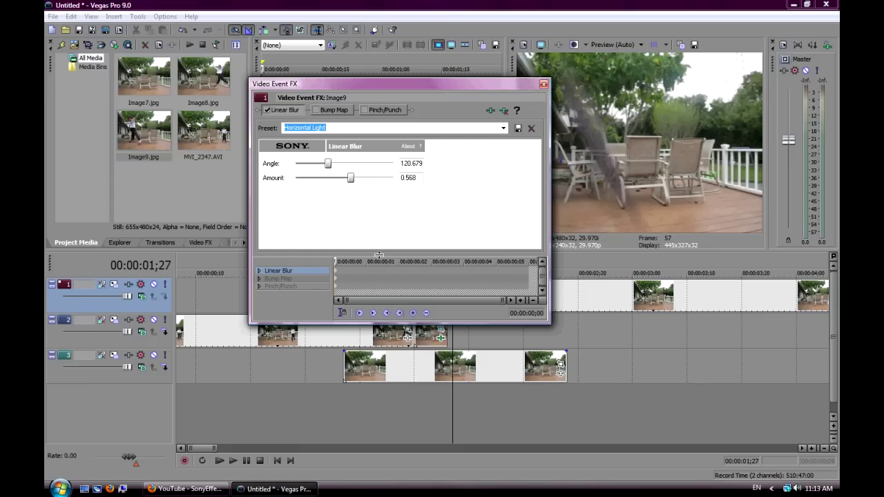
- Keyframe a lower Linear Blur amount at 00:00:00;01 and zero angle and amount at 00:00:00;05, and preview the blur
left_click(368, 264)
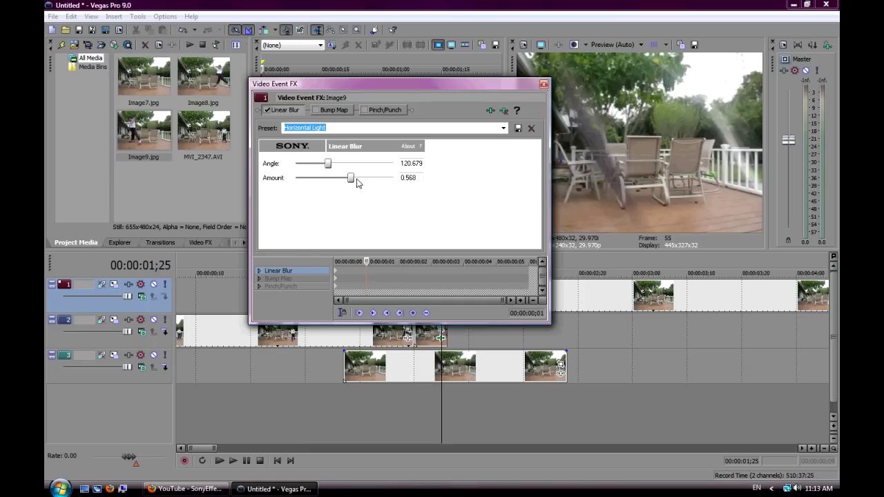
left_click_drag(351, 179, 324, 179)
left_click_drag(369, 263, 506, 268)
left_click_drag(324, 178, 296, 164)
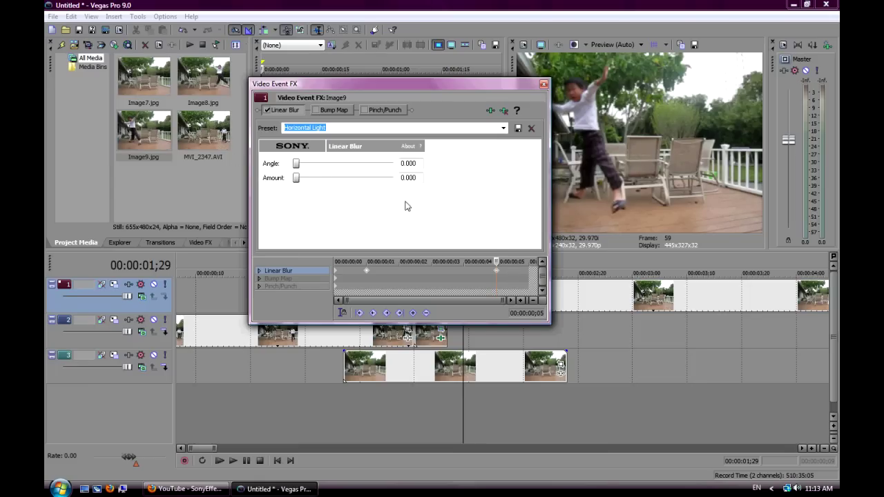
left_click_drag(496, 263, 235, 220)
key("space")
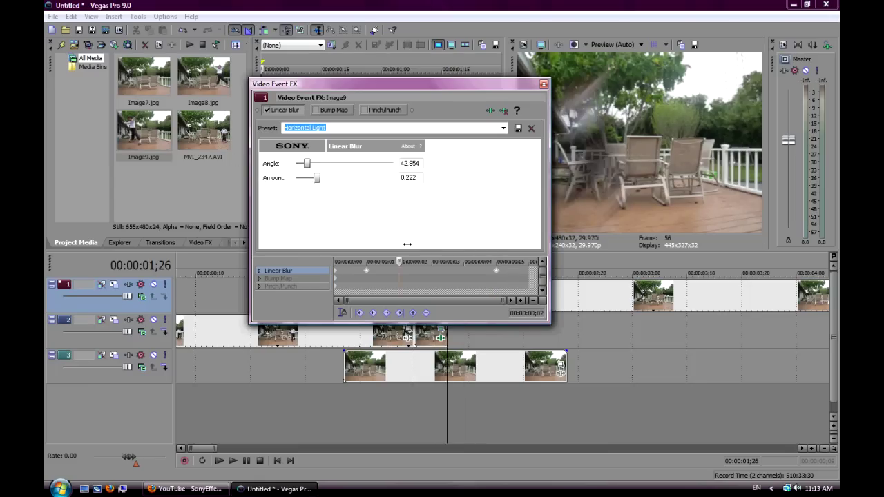
key("space")
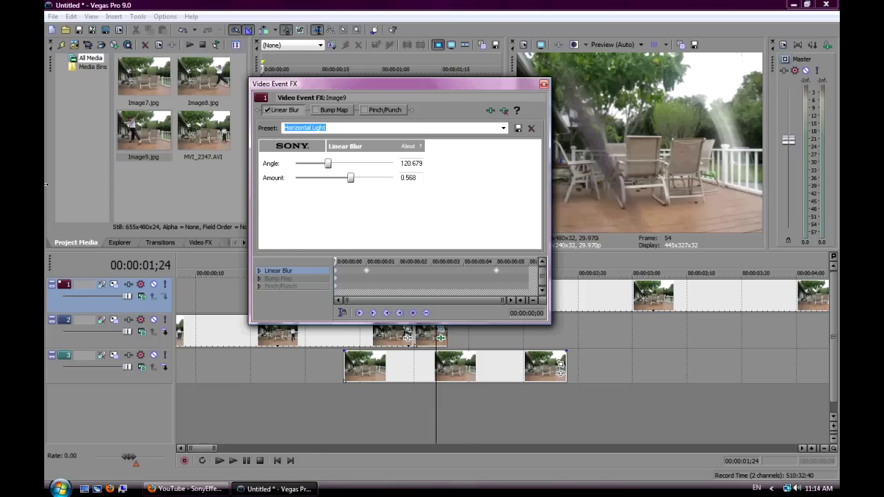
- Enable Bump Map and, at the Image9 still's first frame, set its intensity to 1.000 and raise the light height
left_click(329, 112)
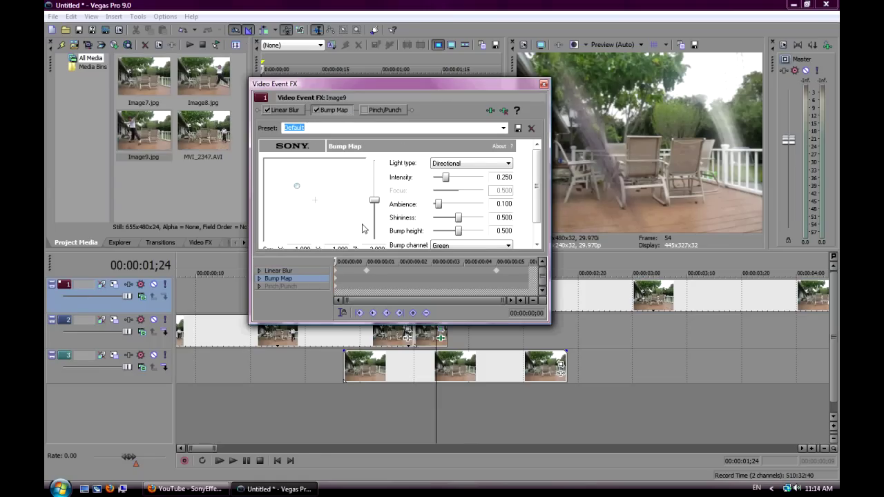
left_click_drag(446, 178, 484, 177)
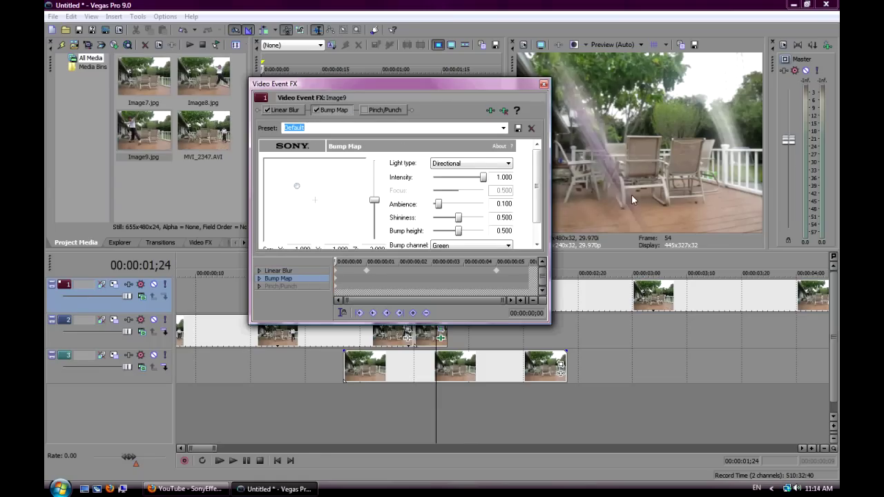
left_click_drag(374, 201, 374, 174)
- Keyframe Bump Map at 00:00:00;05 with intensity 0.344 and a lowered light height, and return to the first frame
left_click_drag(334, 261, 496, 261)
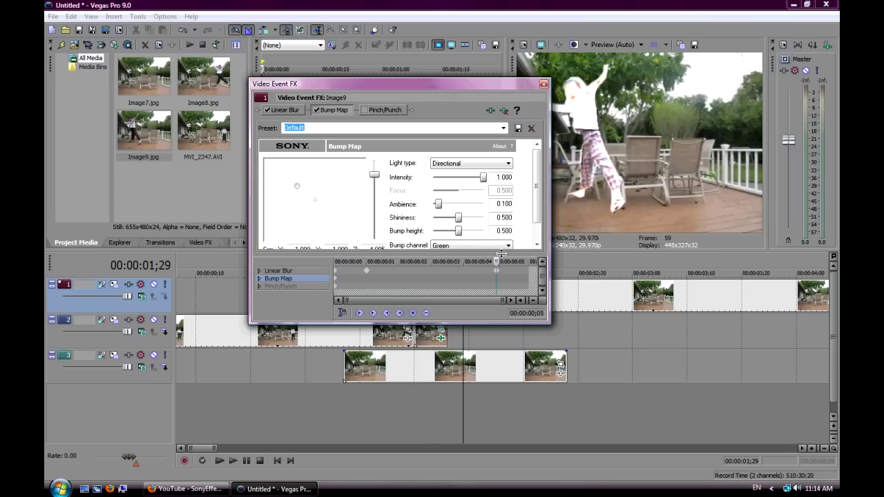
left_click_drag(483, 178, 433, 177)
mouse_move(442, 176)
left_mouse_down()
mouse_move(457, 177)
mouse_move(450, 177)
left_mouse_up()
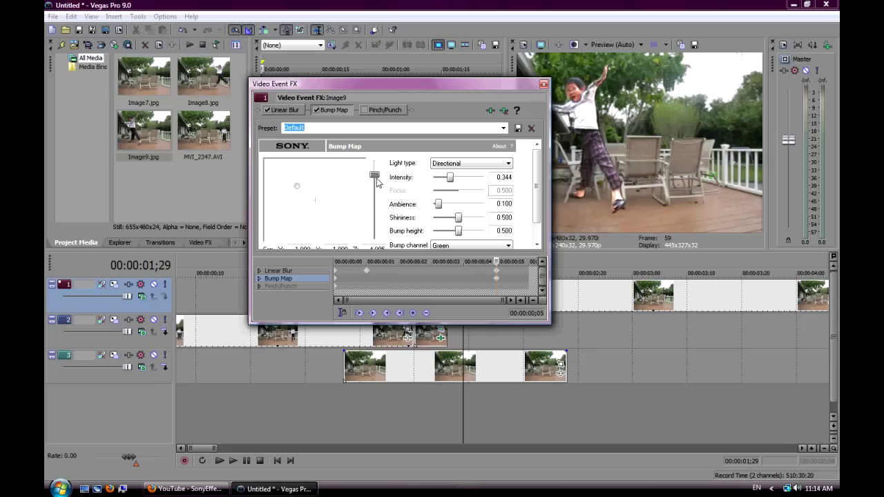
left_click_drag(374, 175, 374, 222)
left_click_drag(497, 263, 288, 262)
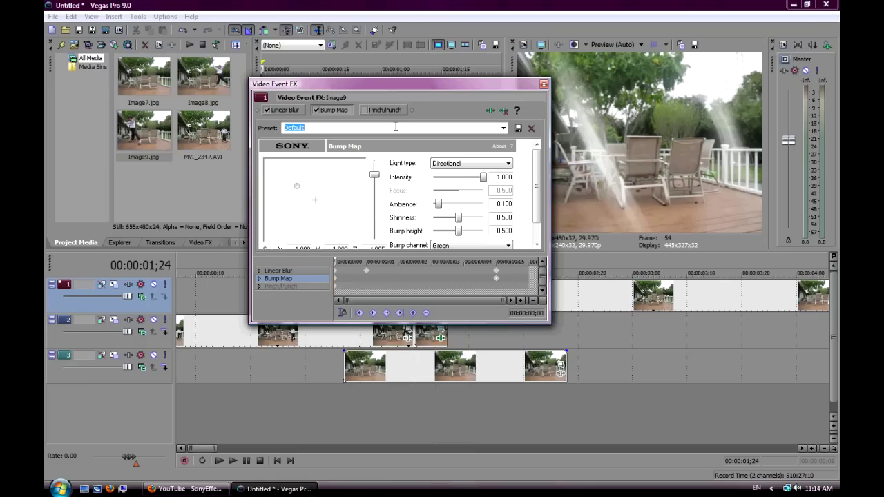
- Enable Pinch/Punch at amount 1.000, keyframe the amount to near zero at 00:00:00;05, and close the Image9 still's effects window
left_click(365, 110)
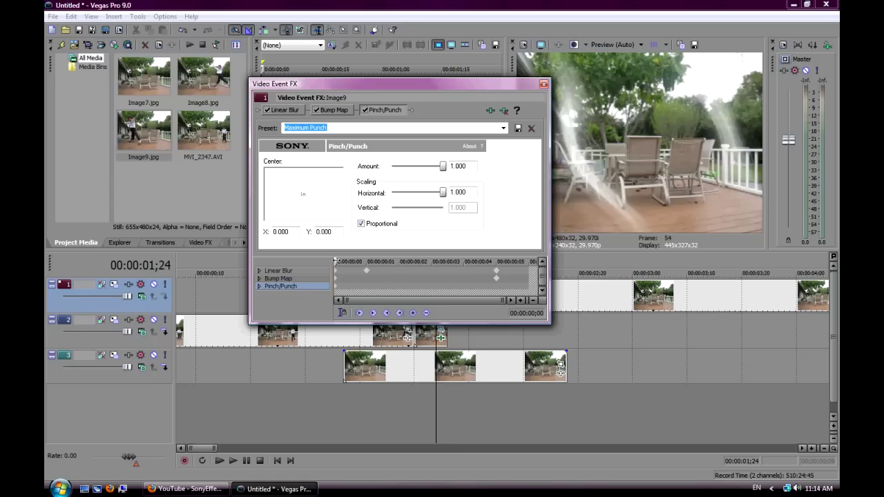
left_click_drag(335, 262, 508, 265)
left_click_drag(442, 167, 417, 169)
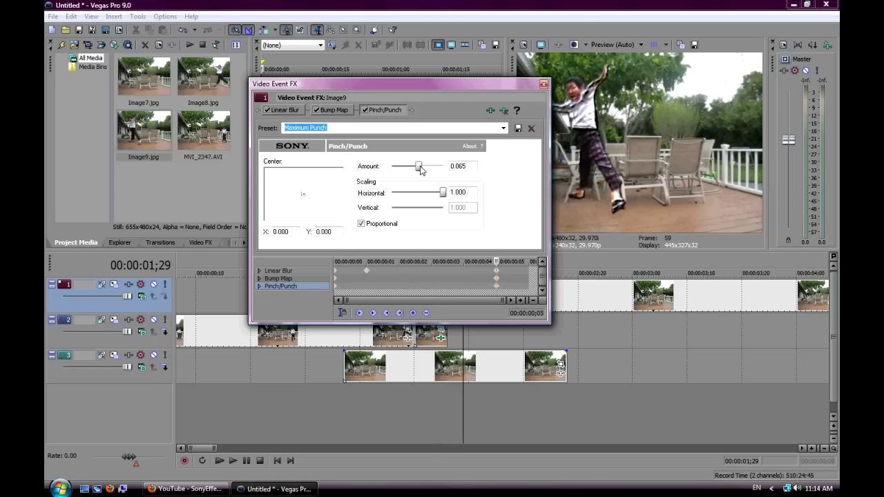
left_click(336, 262)
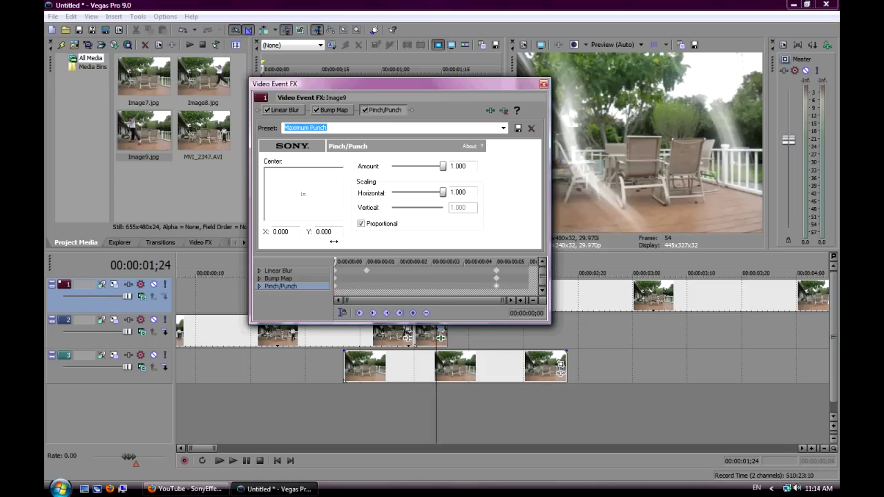
left_click_drag(338, 262, 232, 275)
left_click(544, 84)
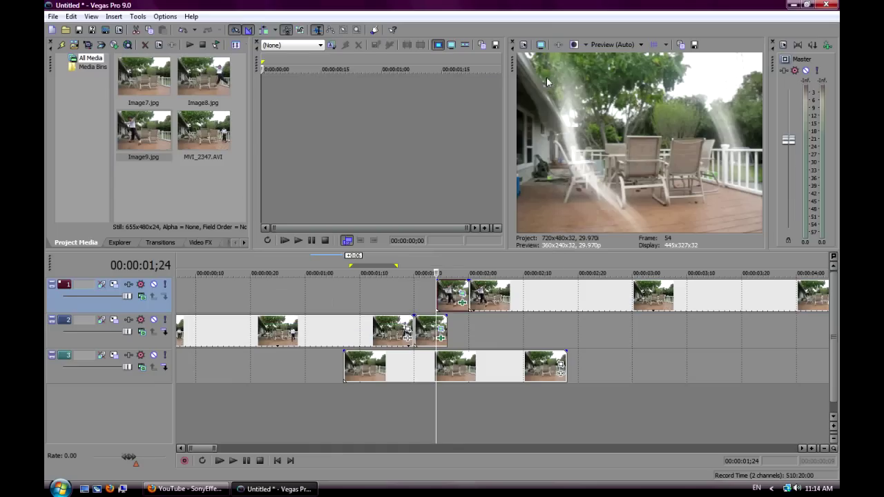
- Play the teleport sequence twice from the start of the timeline to review the effect, and return to the beginning
left_click(277, 461)
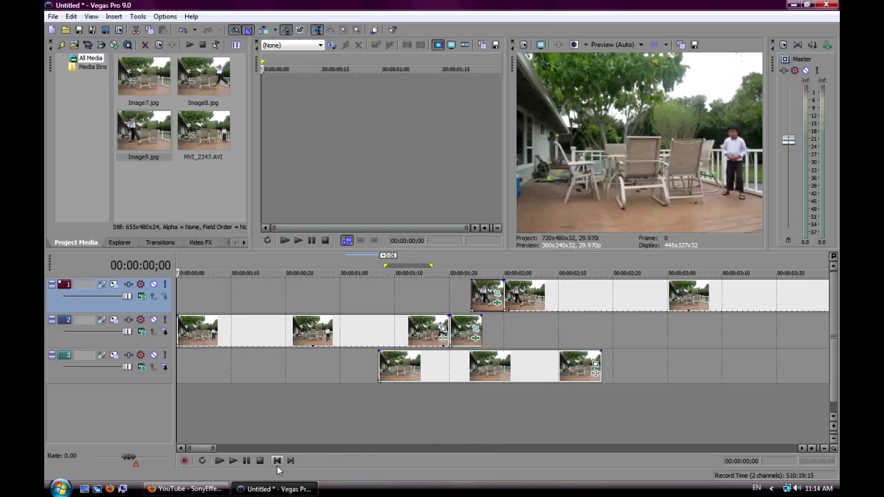
left_click(233, 460)
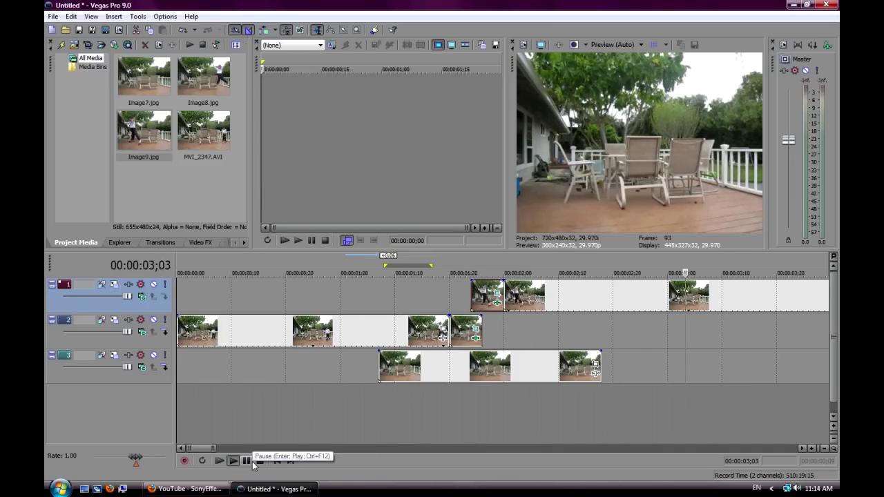
left_click(252, 461)
left_click(276, 461)
left_click(233, 461)
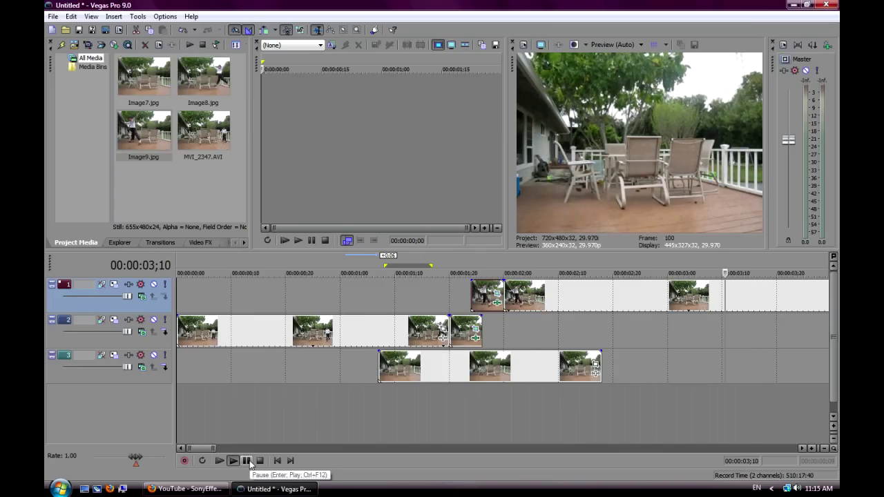
left_click(248, 461)
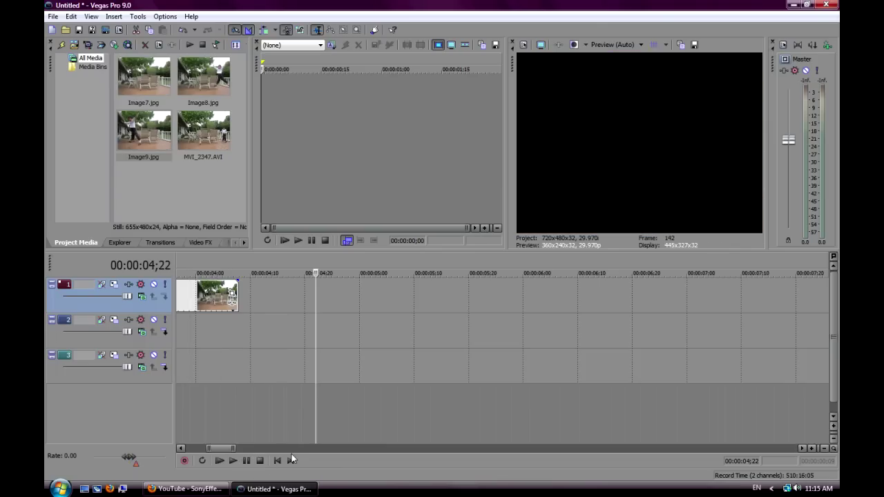
left_click(283, 461)
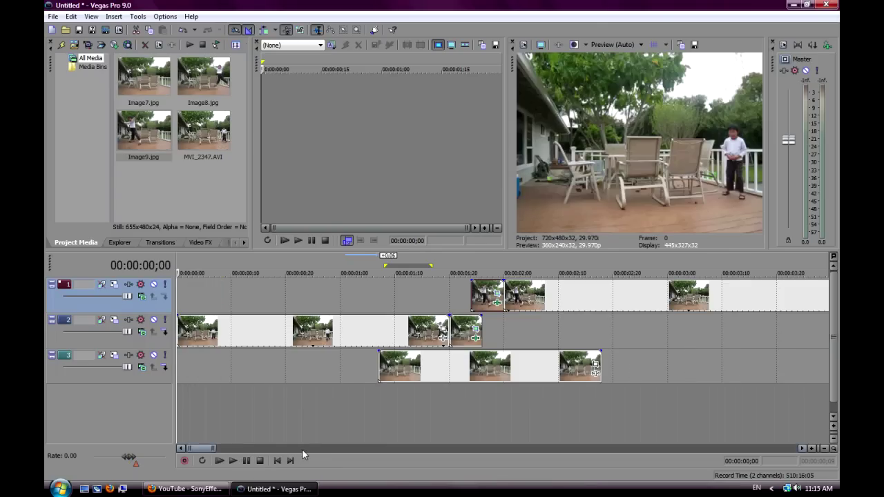
scroll(321, 407, "up", 2)
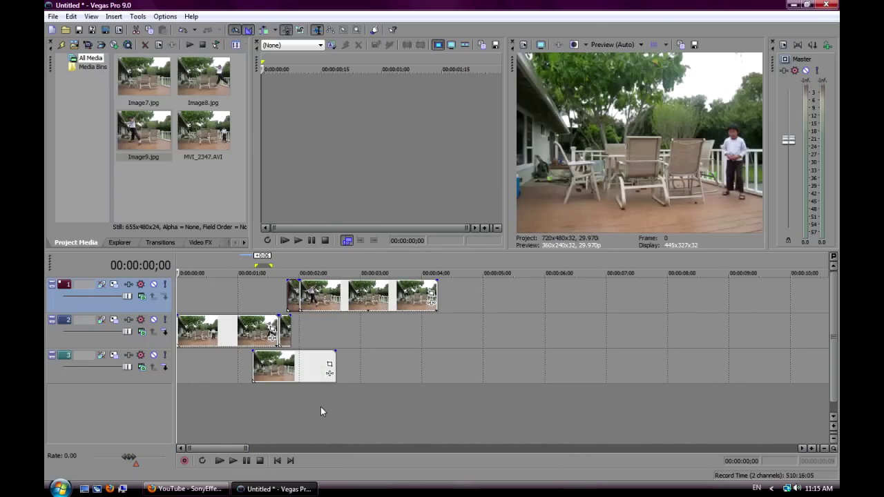
scroll(323, 406, "up", 2)
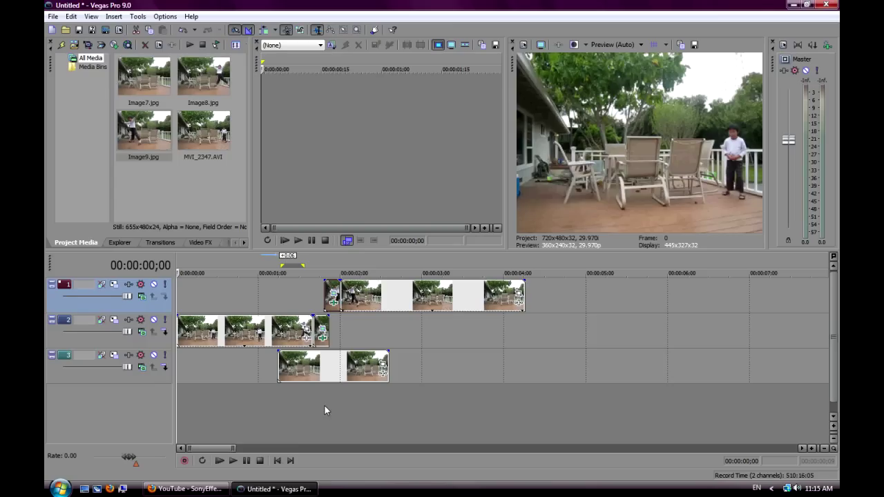